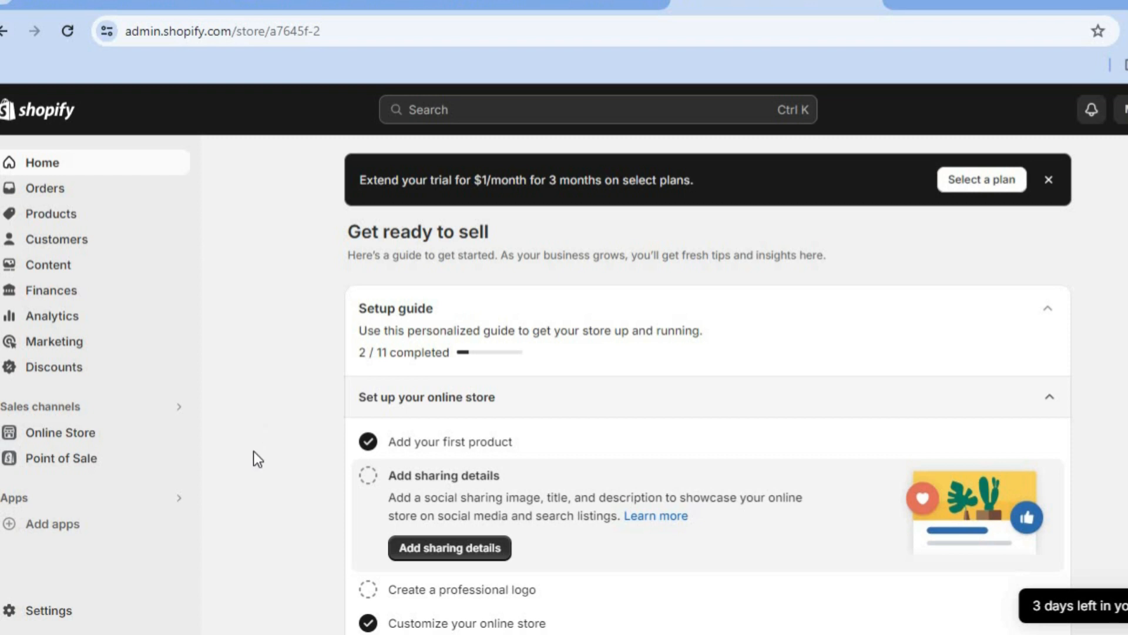
# Open the Shopify App Store from the store's recommended apps list.
pyautogui.click(115, 532)
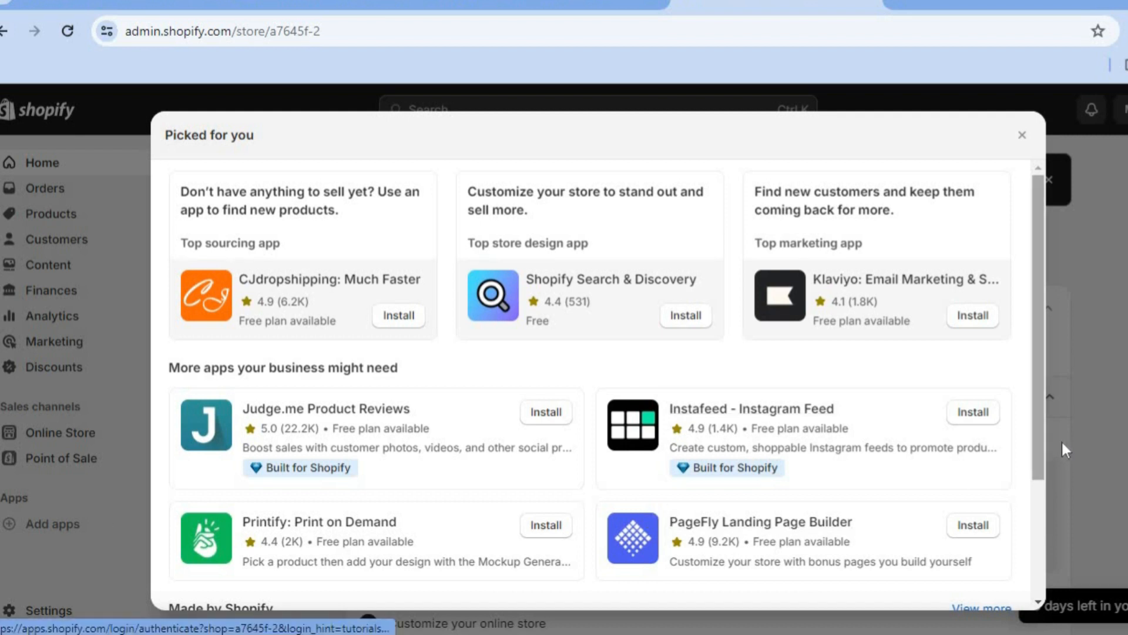
pyautogui.moveTo(1037, 434); pyautogui.dragTo(1039, 574)
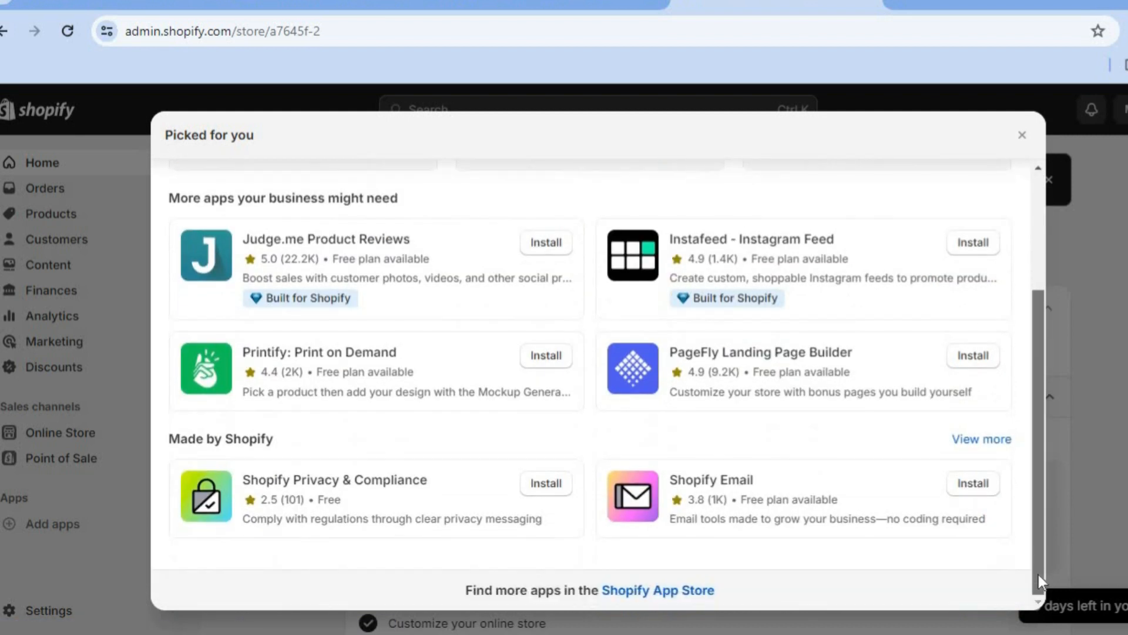
pyautogui.click(668, 592)
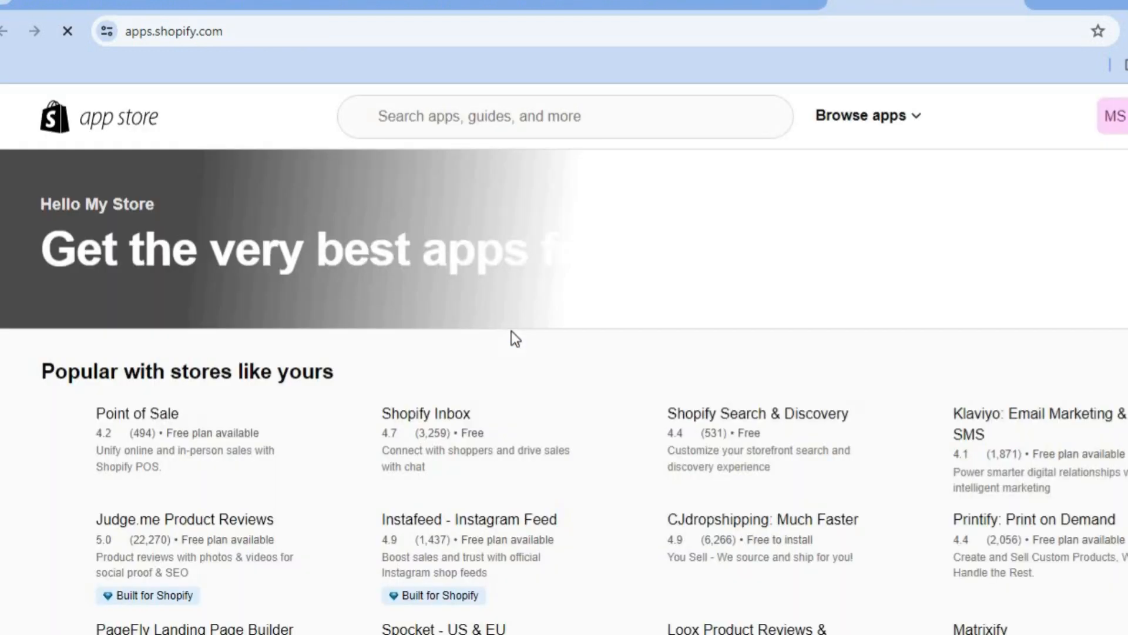
# Search the app store for "sms marketing" and open the SMSBump: SMS Marketing & Email listing.
pyautogui.click(453, 123)
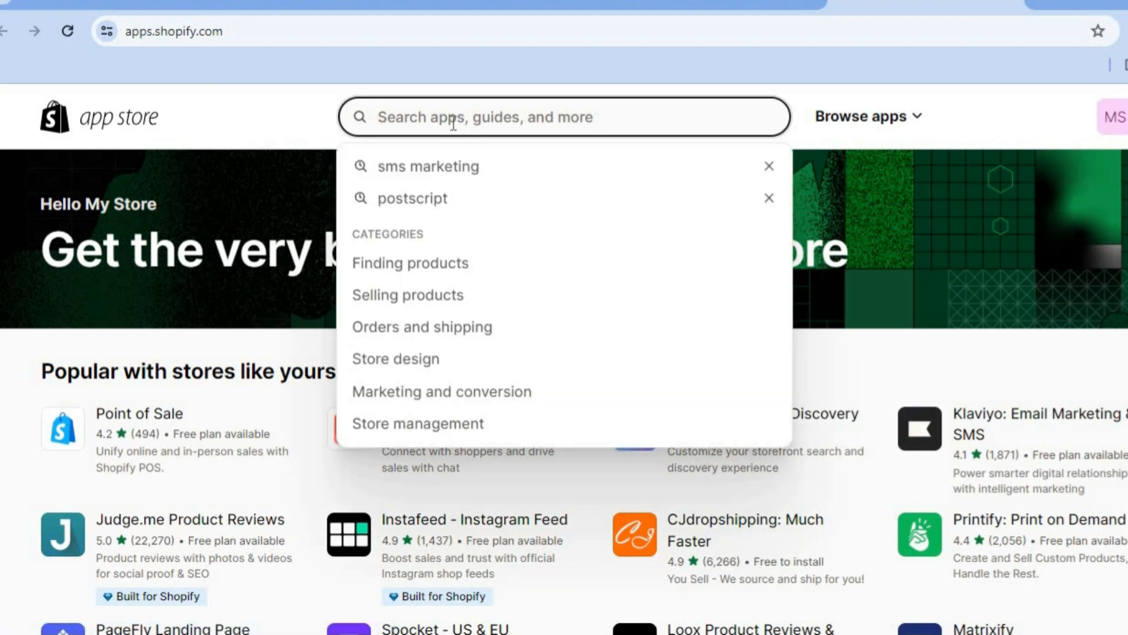
pyautogui.click(456, 167)
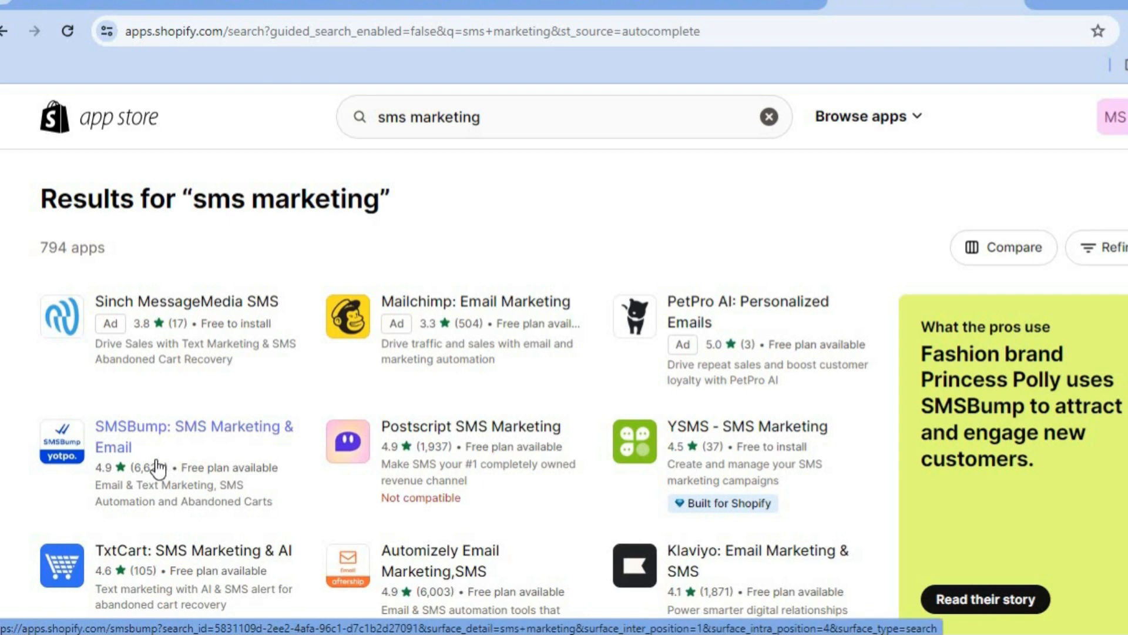
pyautogui.click(194, 426)
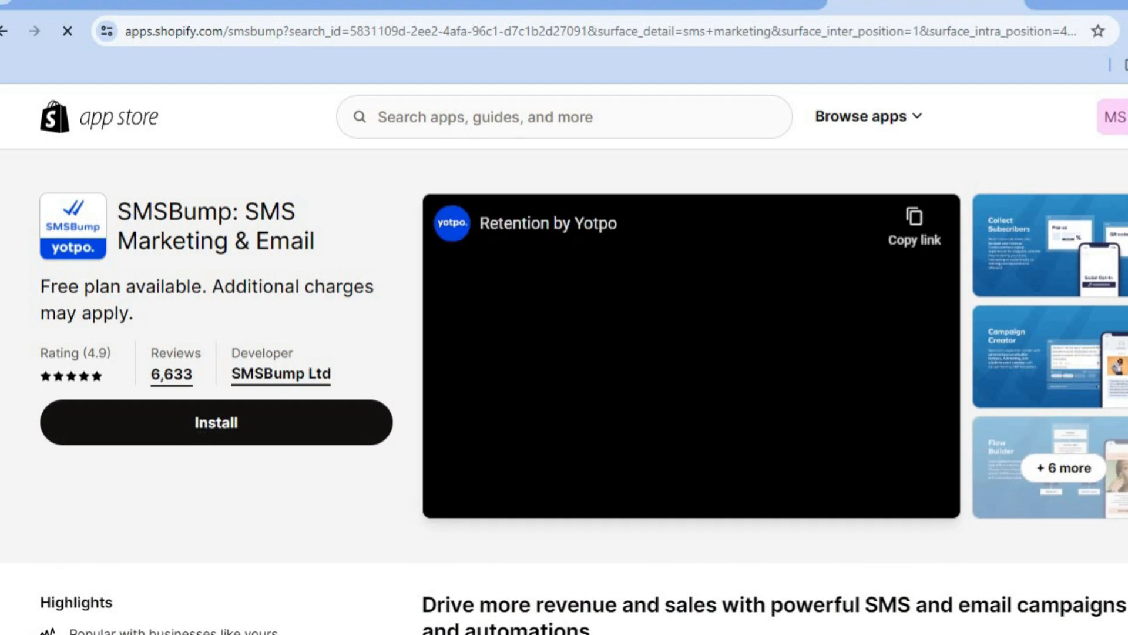
# Check the SMSBump pricing plans, then install the app on the store and grant its requested data access.
pyautogui.scroll(-5, 196, 435)
pyautogui.scroll(-10, 564, 392)
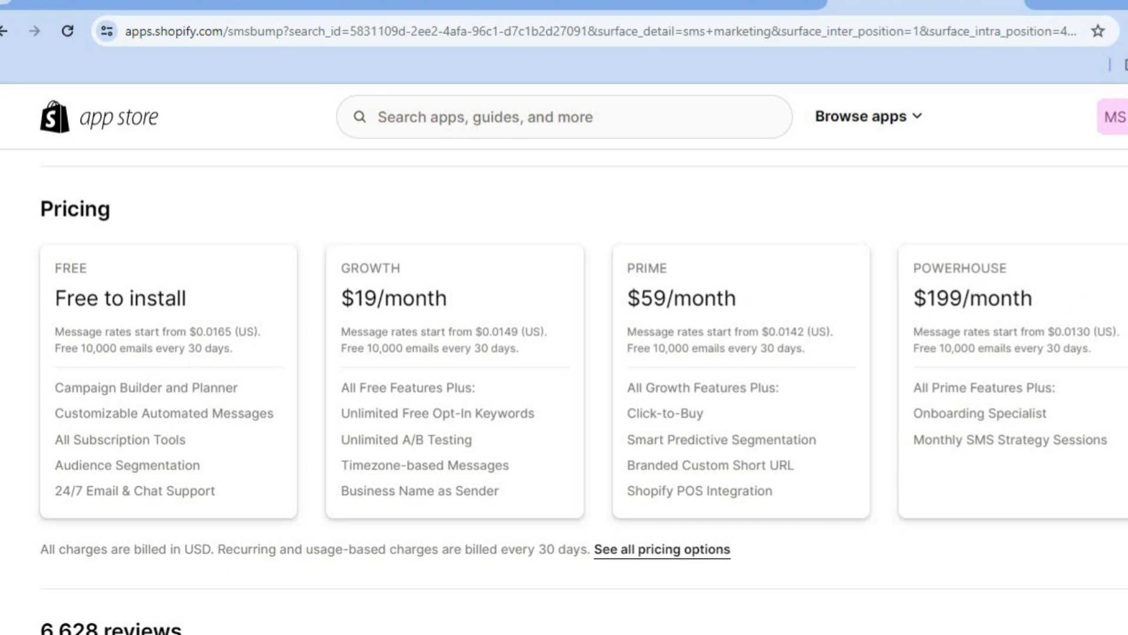
pyautogui.scroll(-2, 582, 394)
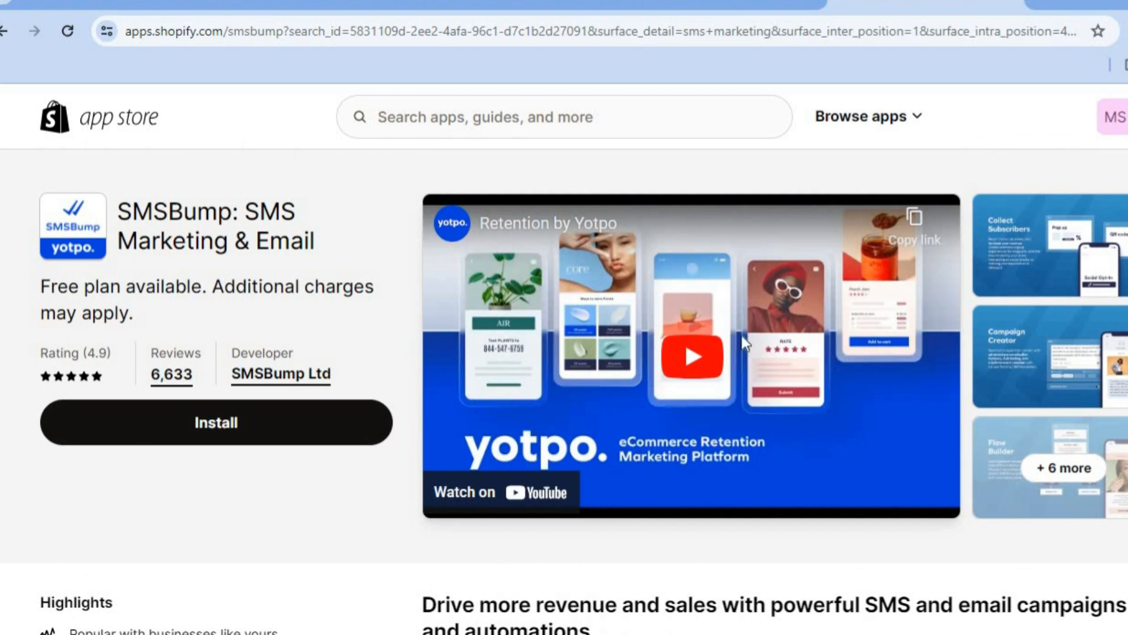
pyautogui.click(328, 433)
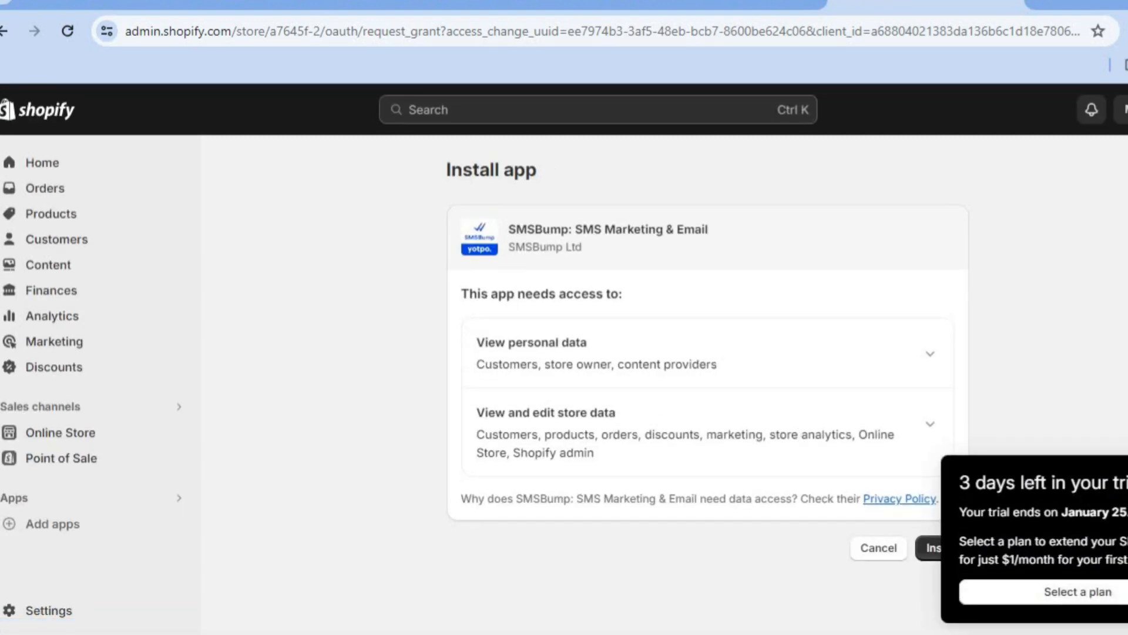
pyautogui.click(958, 550)
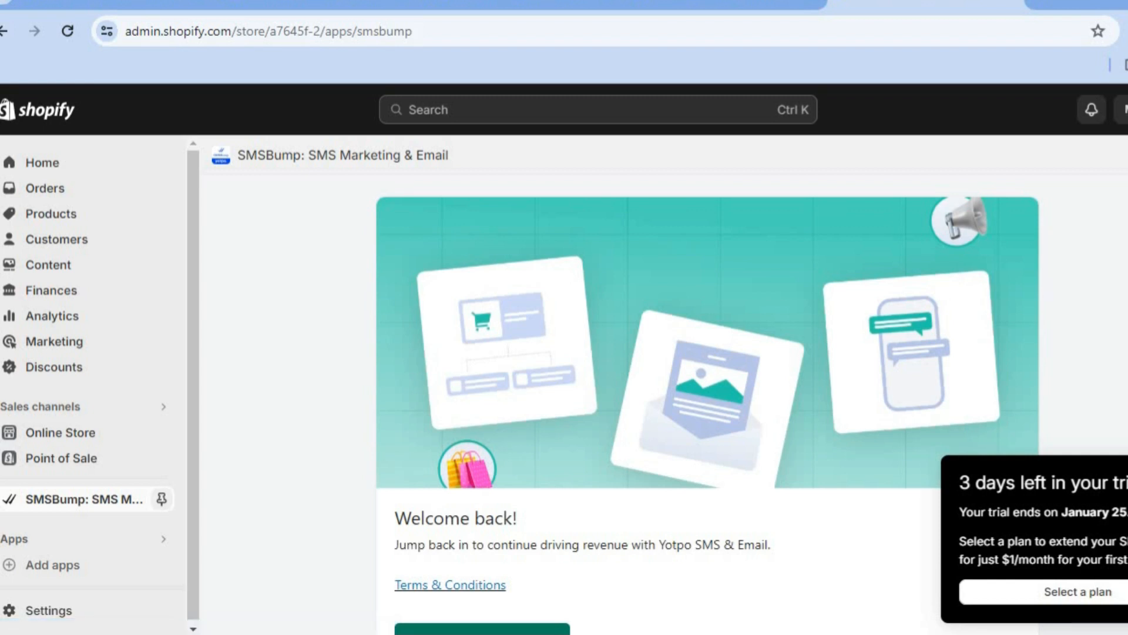
# Open Yotpo SMS & Email from the installed app and look over the existing campaigns list.
pyautogui.scroll(-3, 708, 382)
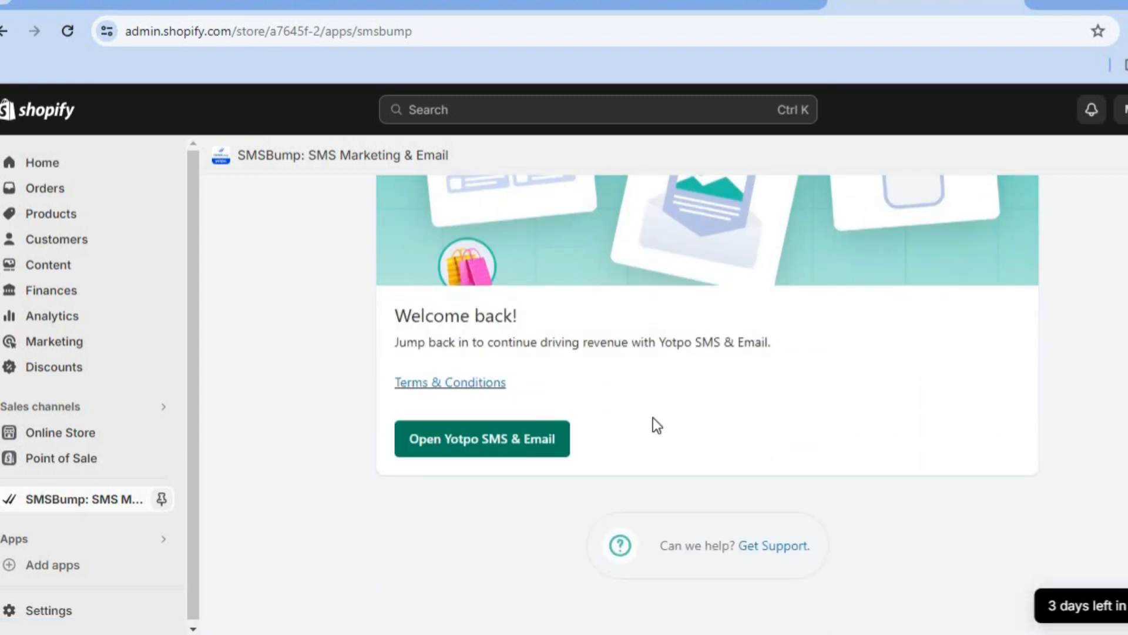
pyautogui.click(535, 447)
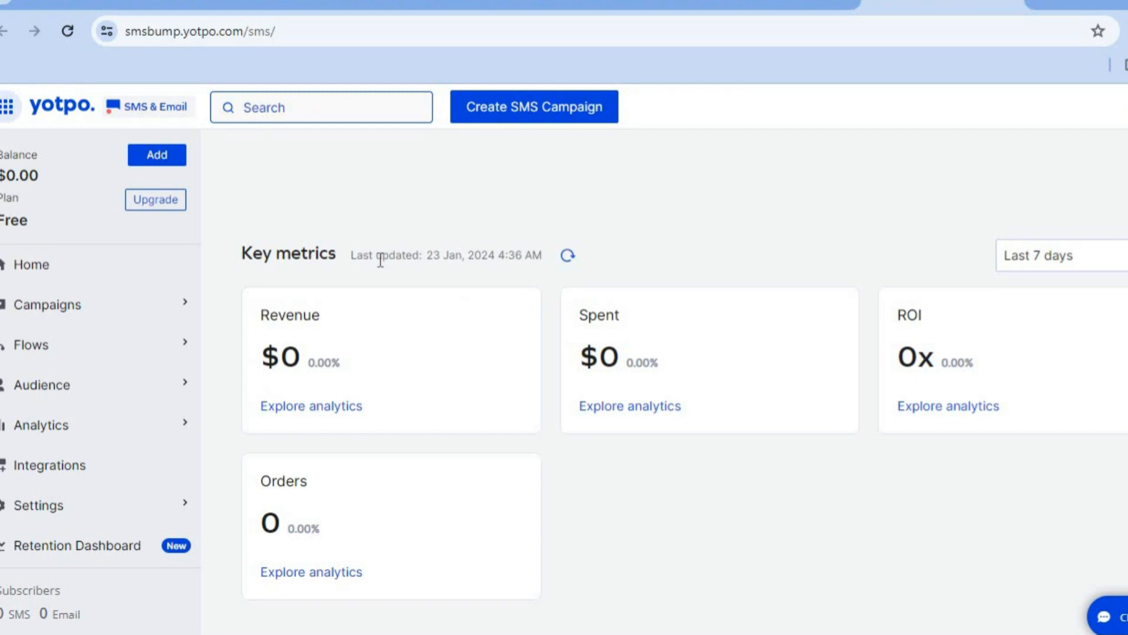
pyautogui.click(133, 307)
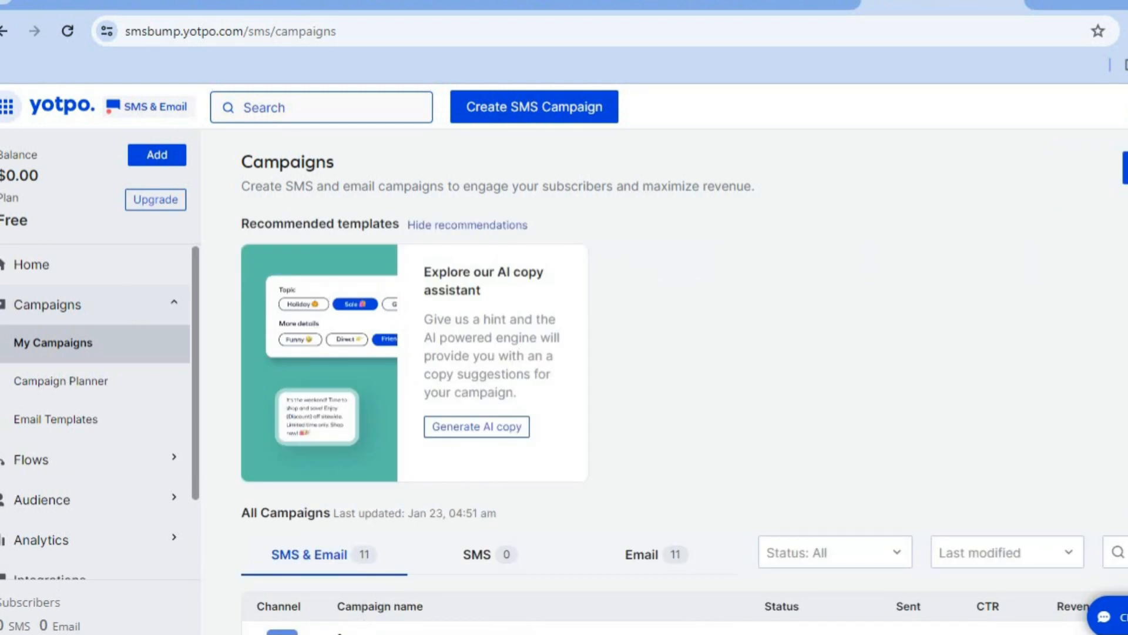
pyautogui.scroll(-4, 682, 382)
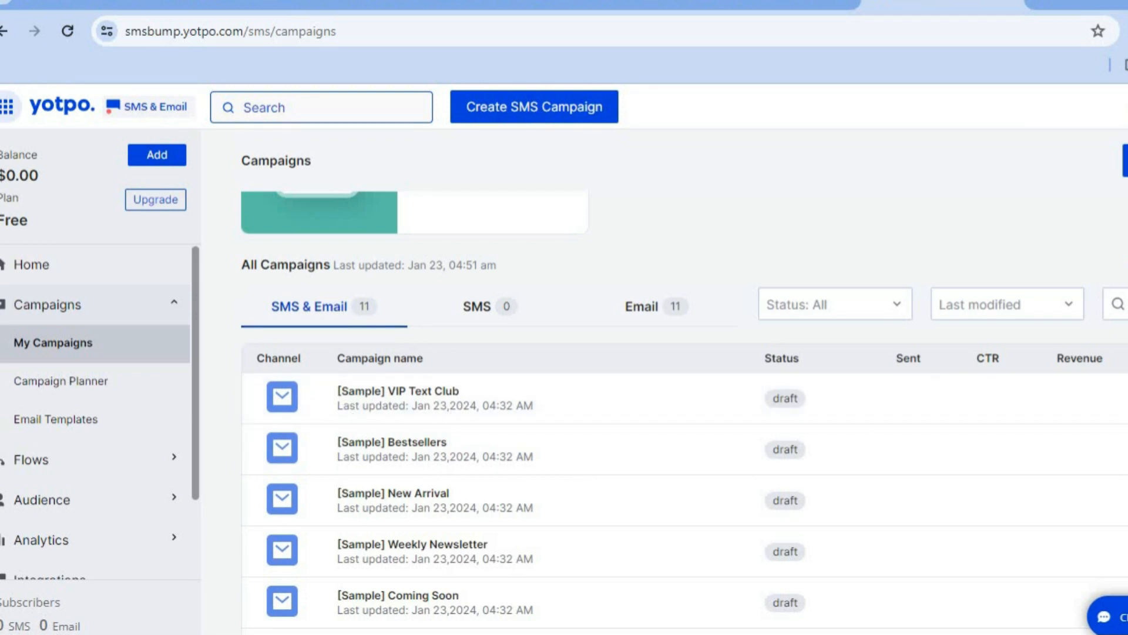
pyautogui.scroll(-3, 682, 412)
pyautogui.scroll(3, 682, 412)
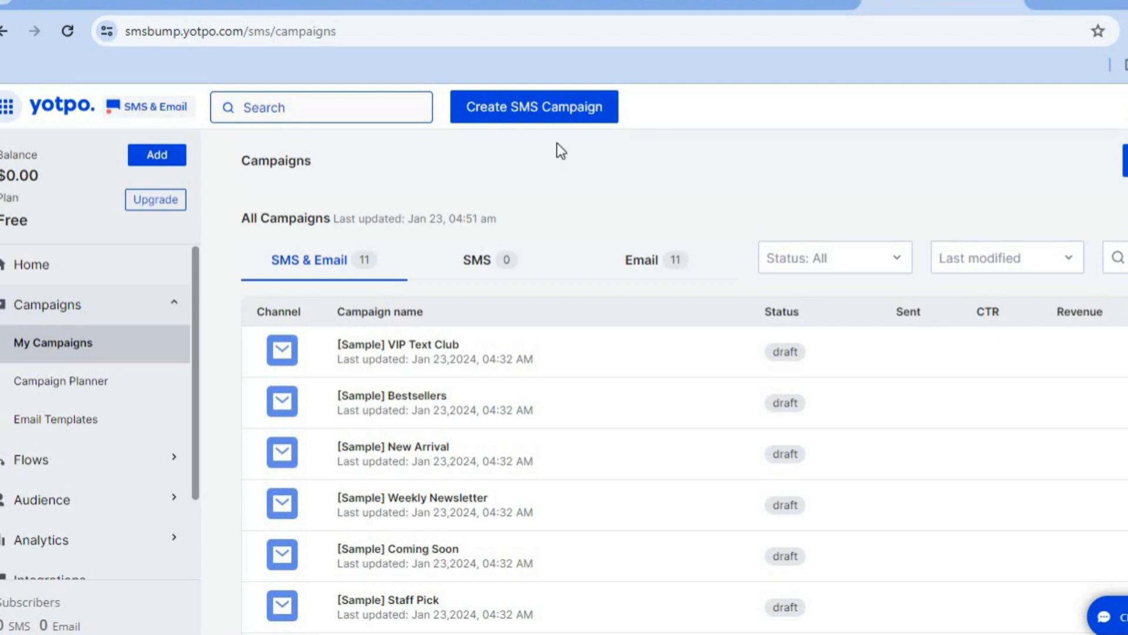
# Start creating a new SMS campaign and look over its setup form.
pyautogui.click(547, 120)
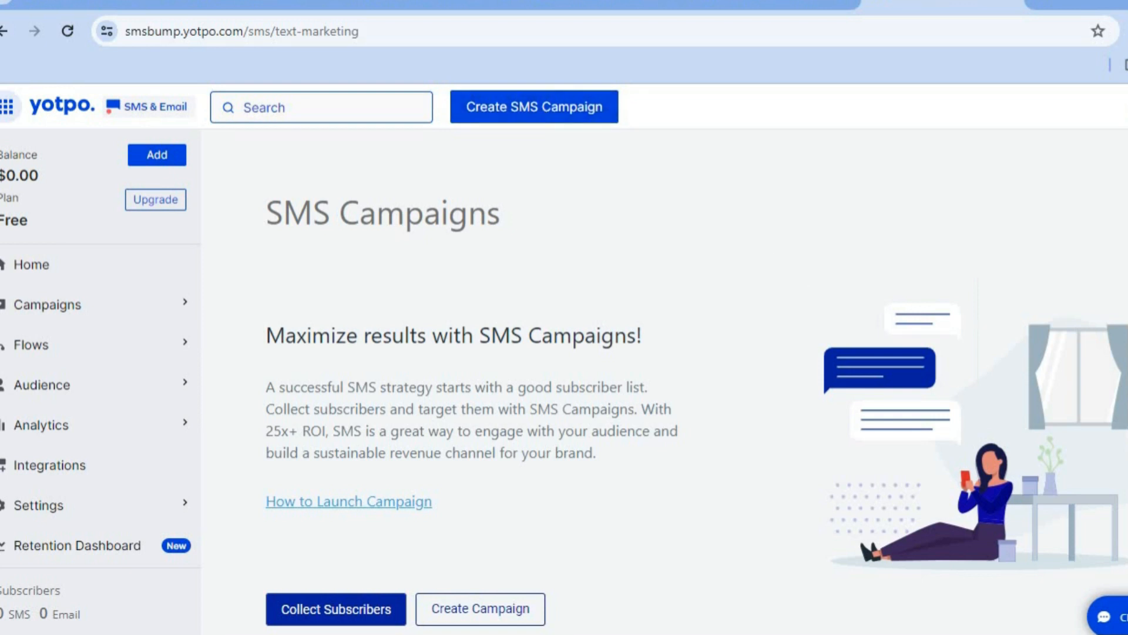
pyautogui.scroll(-1, 696, 394)
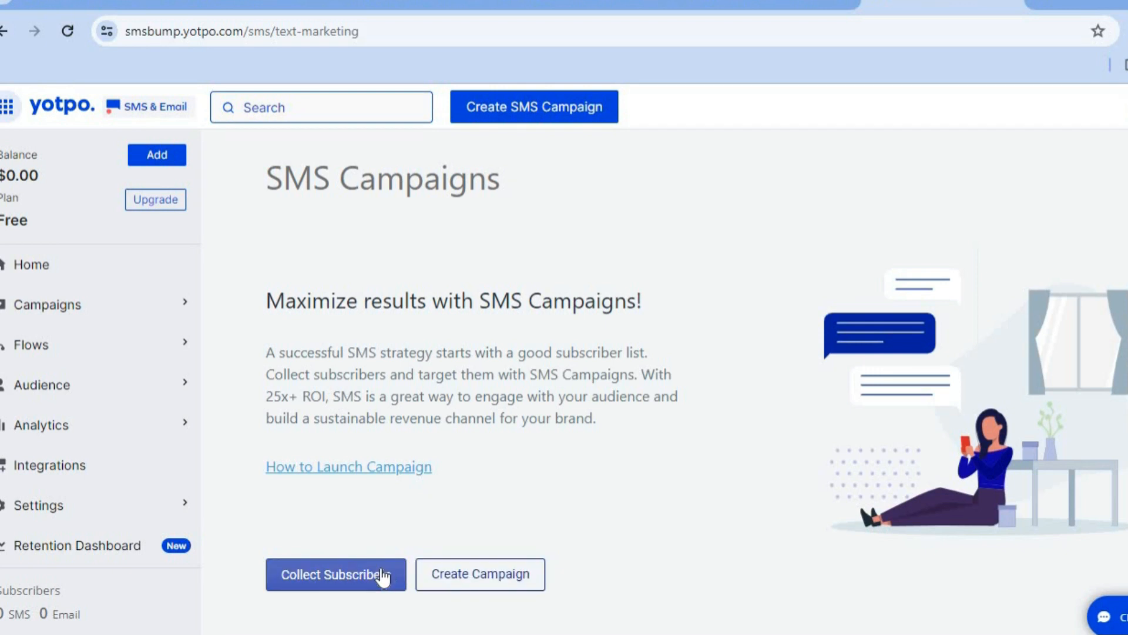
pyautogui.click(486, 576)
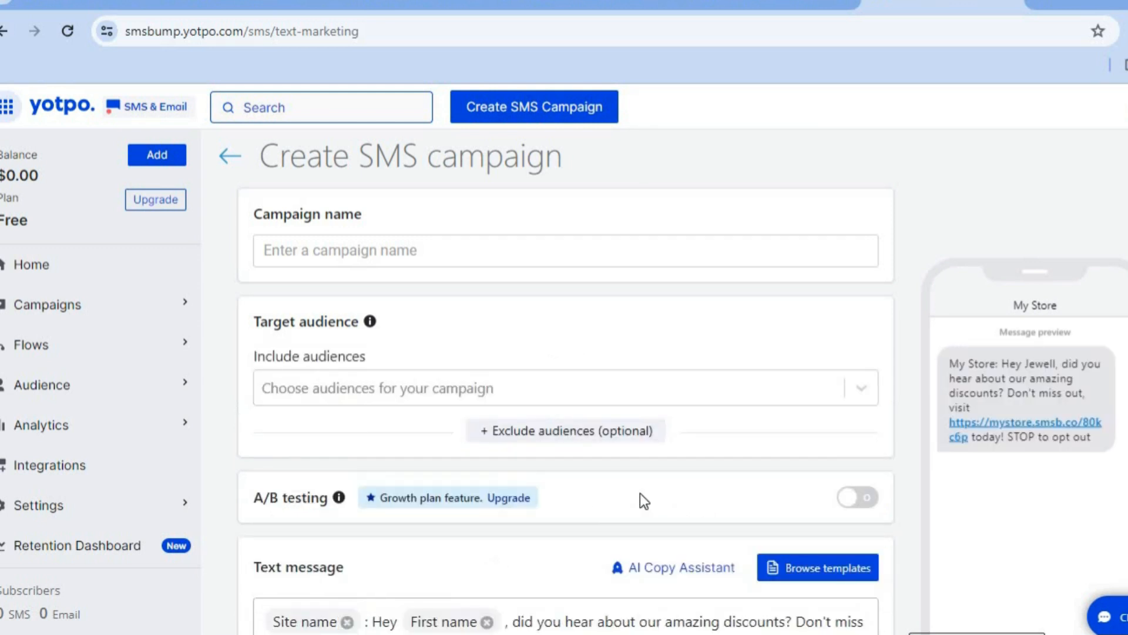
pyautogui.scroll(-2, 566, 353)
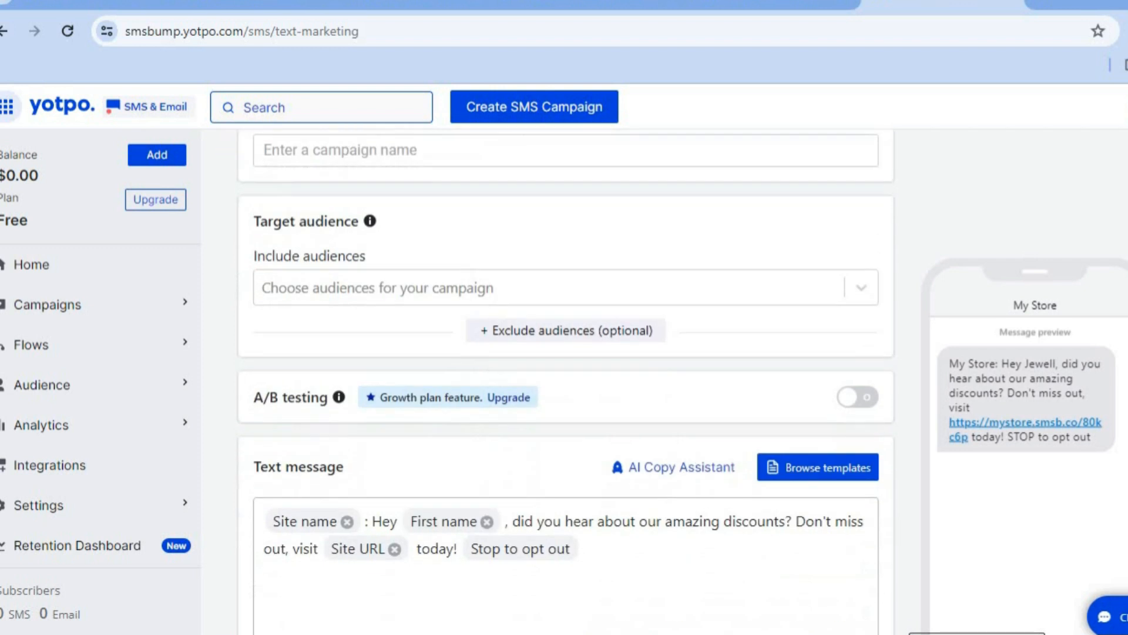
pyautogui.scroll(2, 919, 239)
# Name the campaign "test" and view the target audiences that can be included.
pyautogui.click(581, 275)
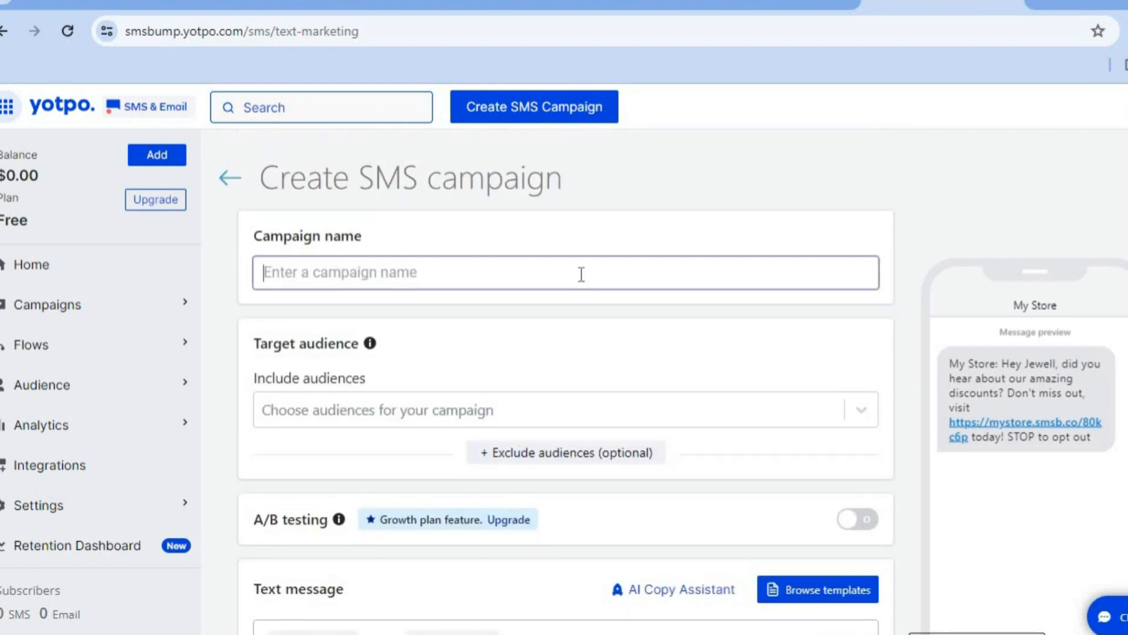
pyautogui.write('test')
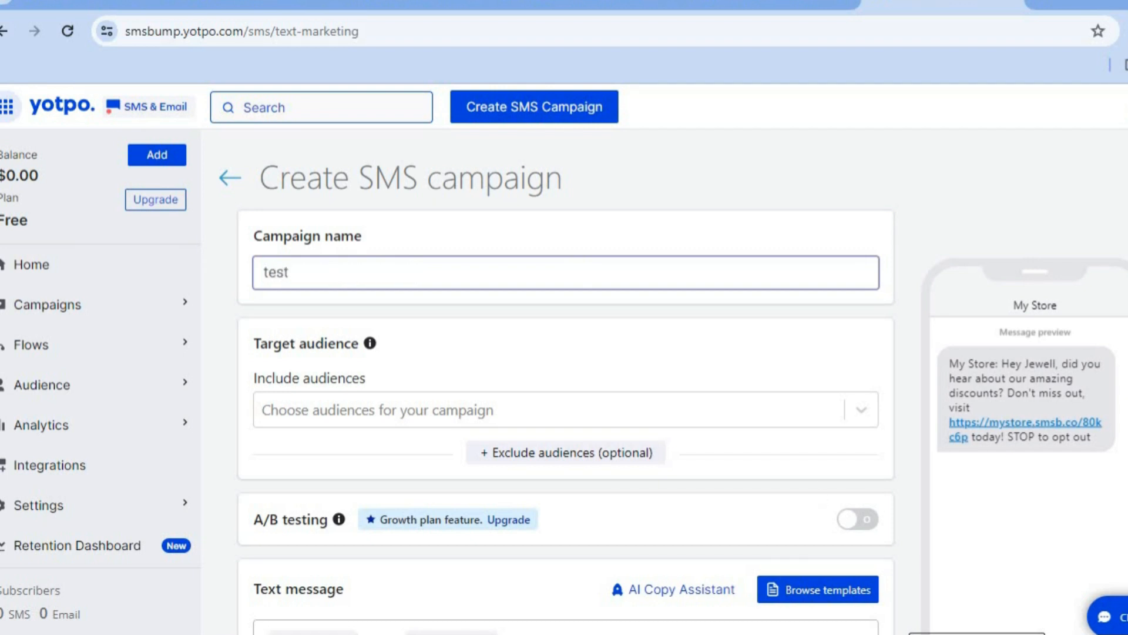
pyautogui.scroll(-3, 557, 383)
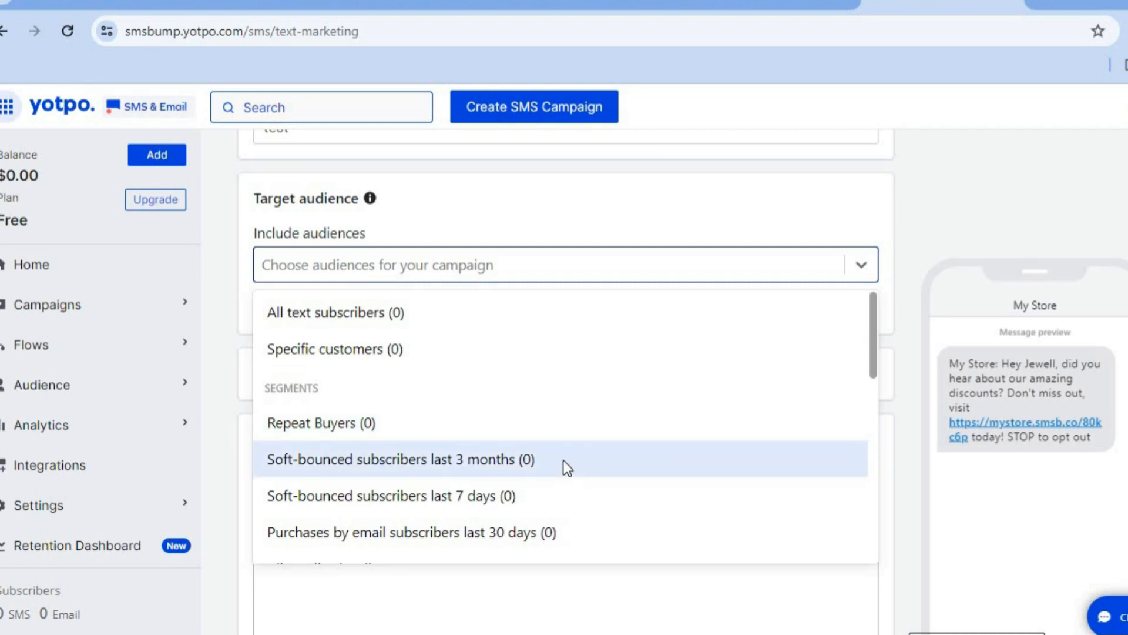
pyautogui.click(884, 288)
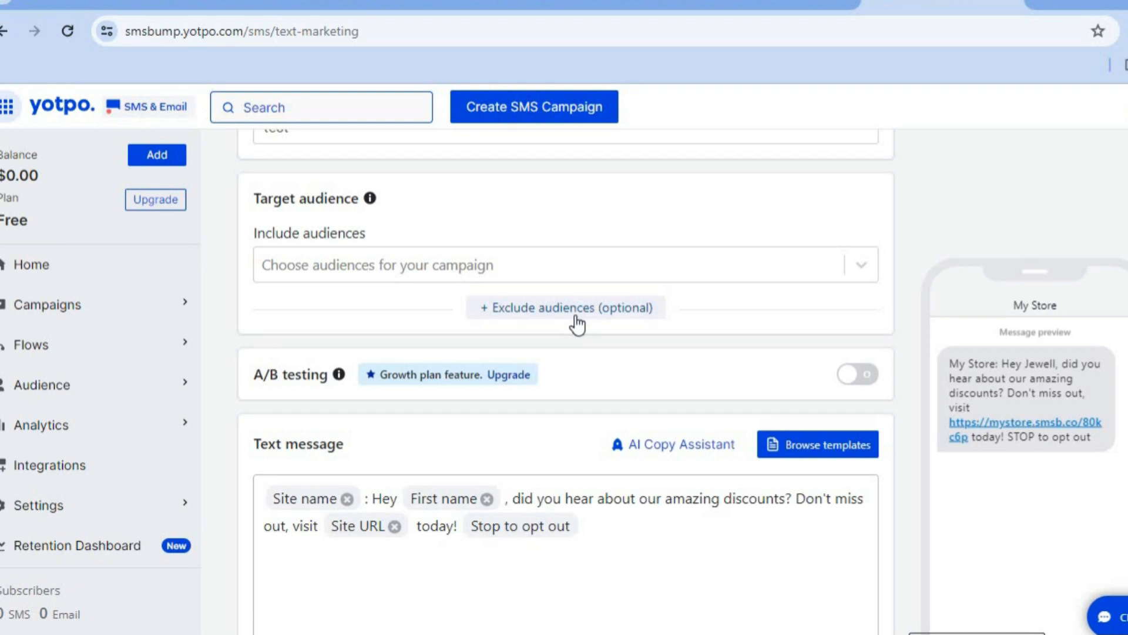
# Browse the text message templates in the Holiday Events, Sales, Product Launch, SMS Only and Loyalty categories.
pyautogui.scroll(-4, 566, 382)
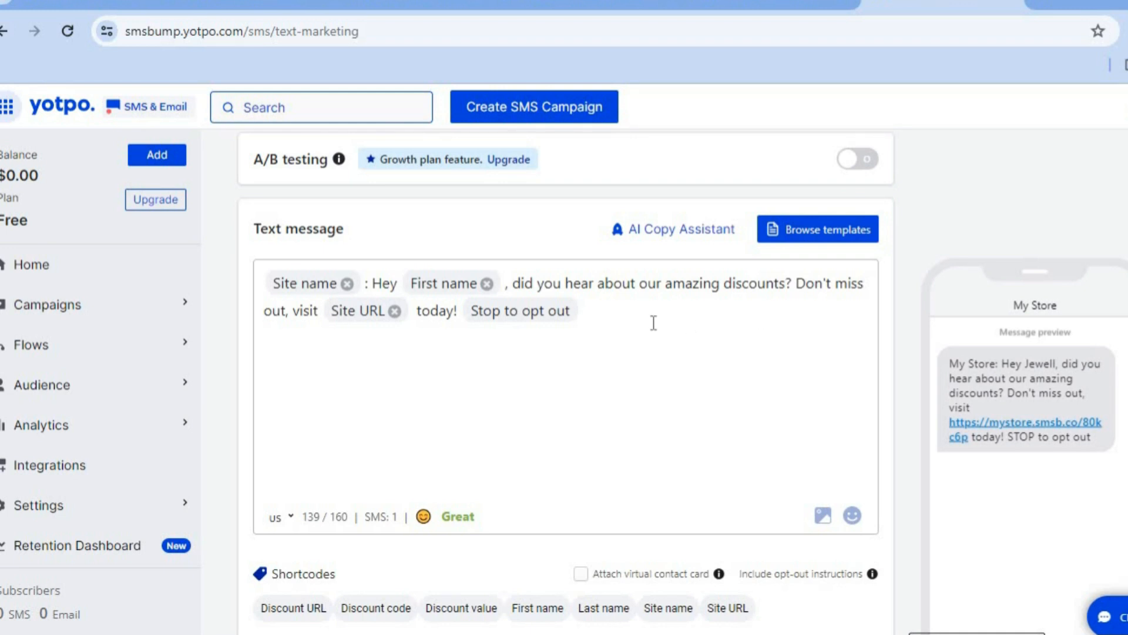
pyautogui.click(823, 235)
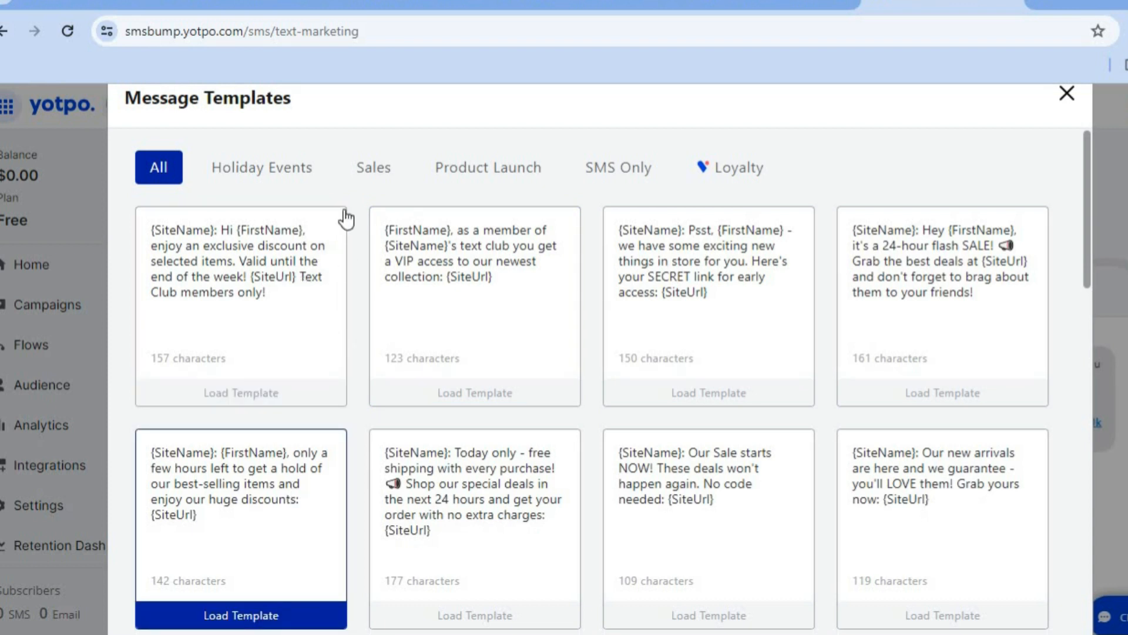
pyautogui.click(303, 179)
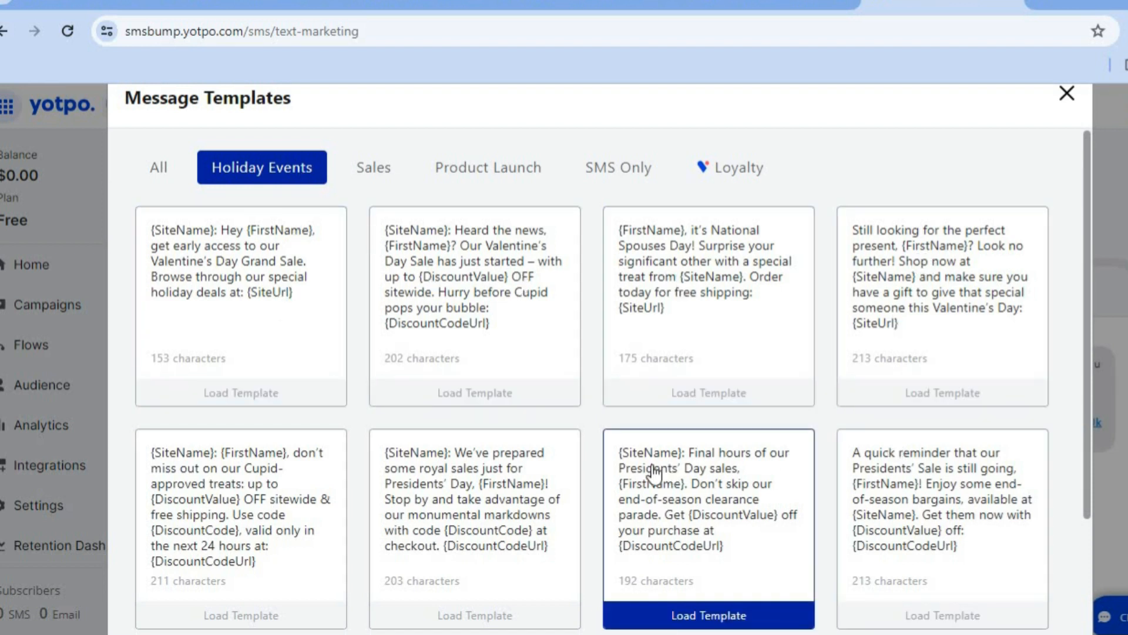
pyautogui.click(386, 176)
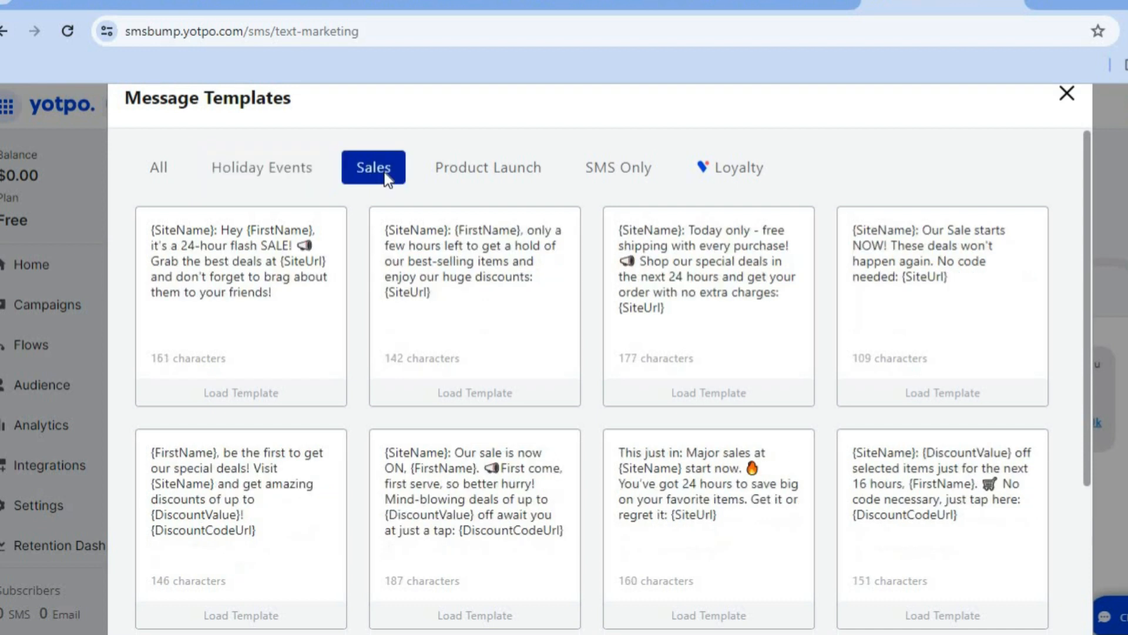
pyautogui.click(468, 168)
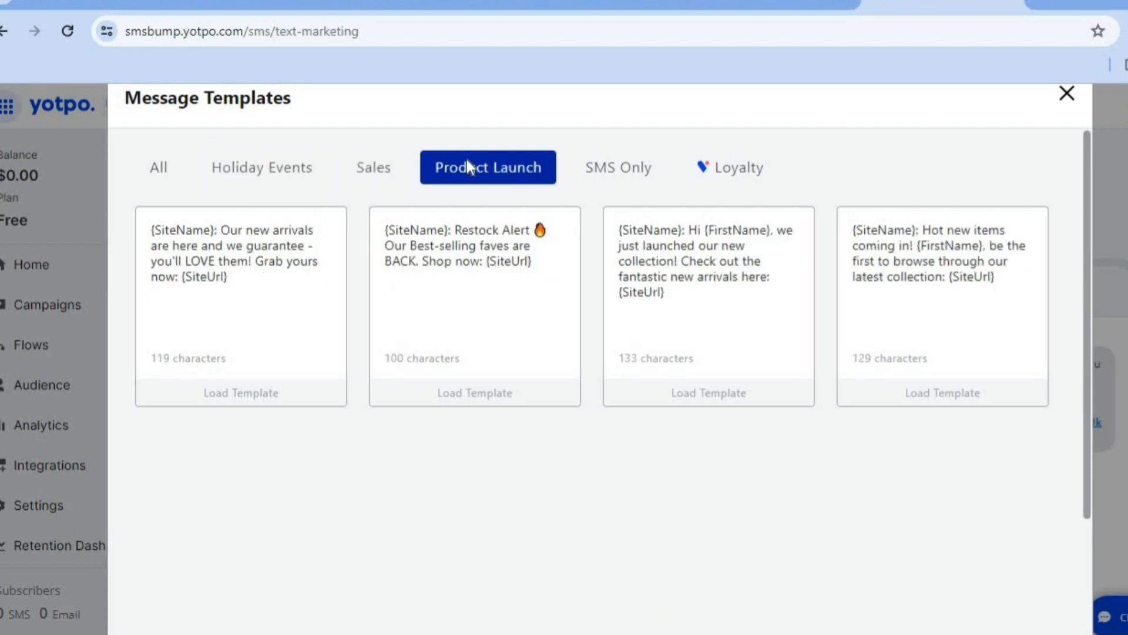
pyautogui.click(609, 170)
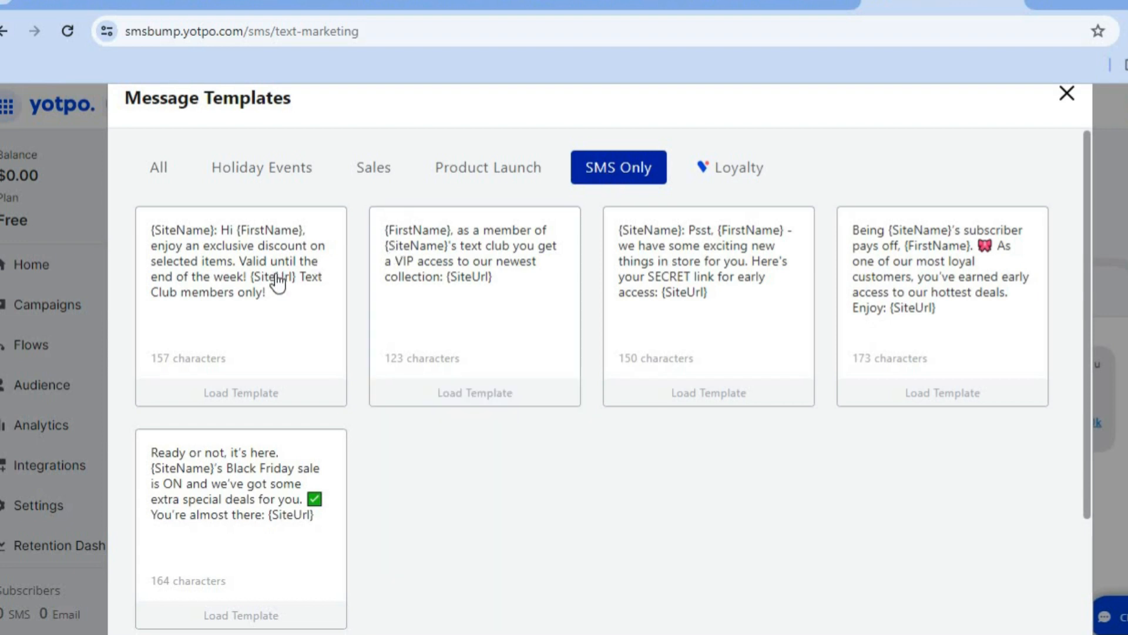
pyautogui.click(737, 170)
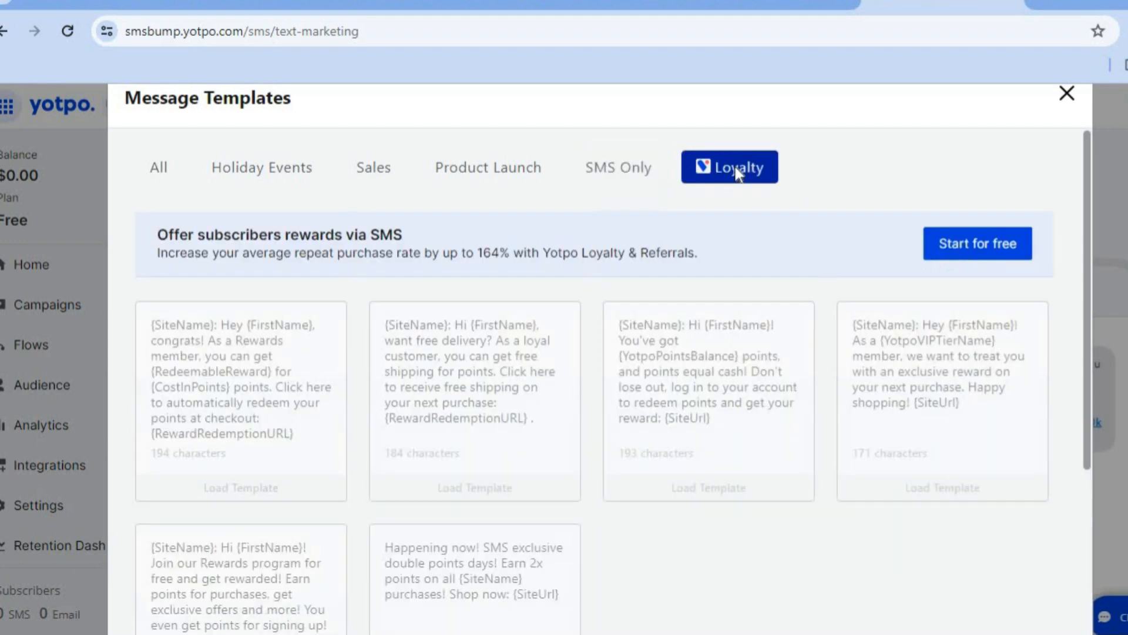
pyautogui.click(598, 174)
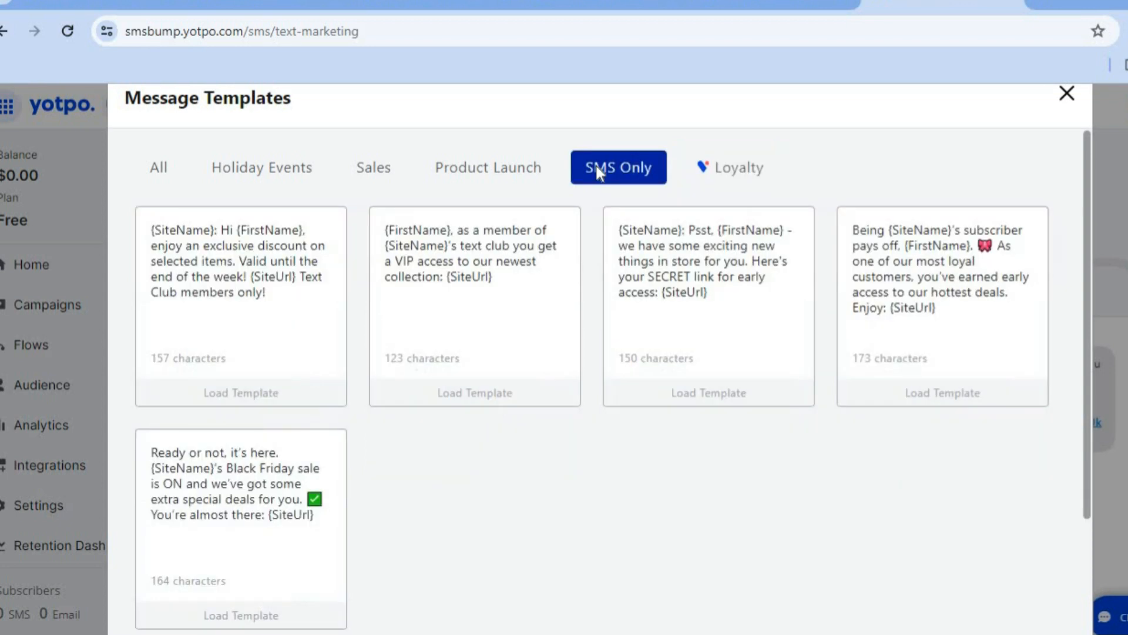
# Load the "Restock Alert" template from the Product Launch category as the campaign's text message.
pyautogui.click(502, 168)
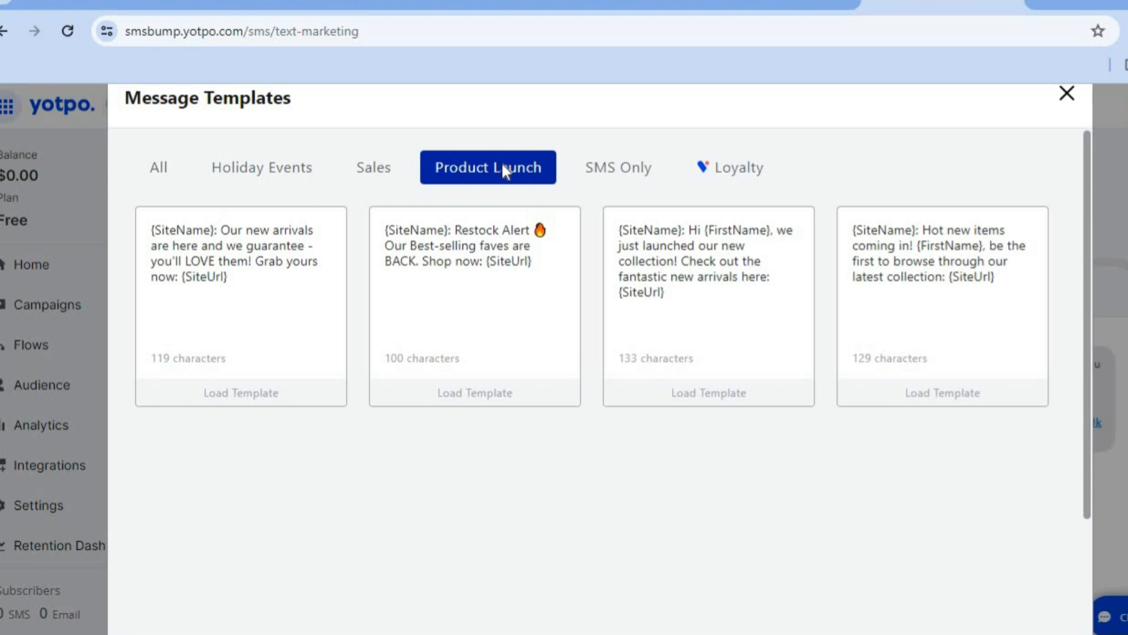
pyautogui.click(471, 269)
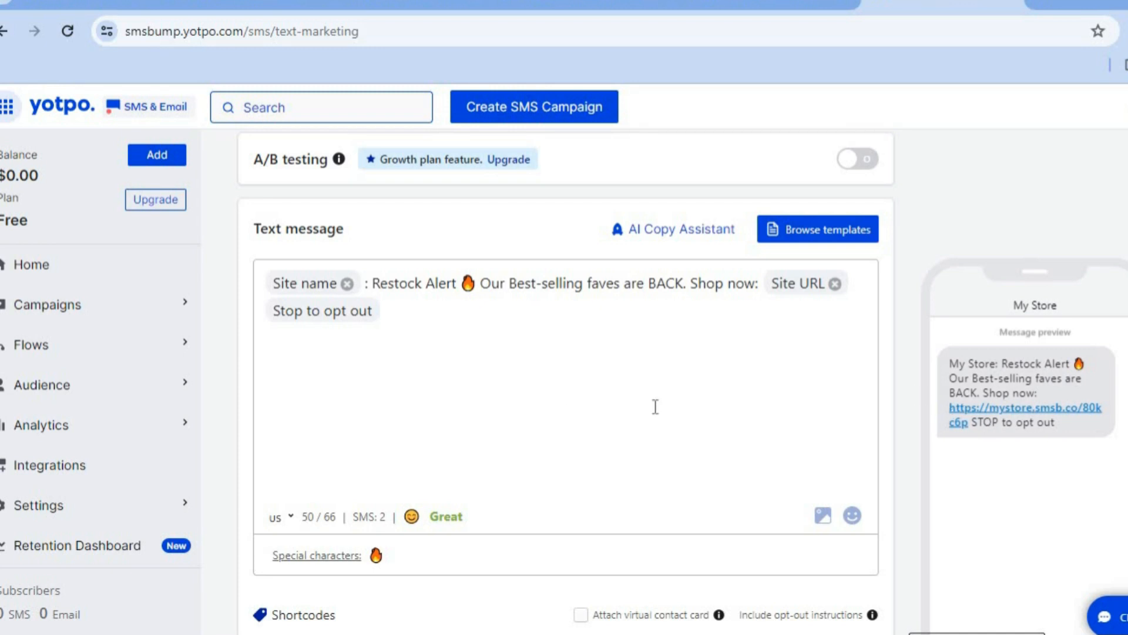
pyautogui.click(509, 332)
# Examine the campaign's shortcodes, scheduling, smart sending and SMS highlights options.
pyautogui.scroll(-6, 566, 388)
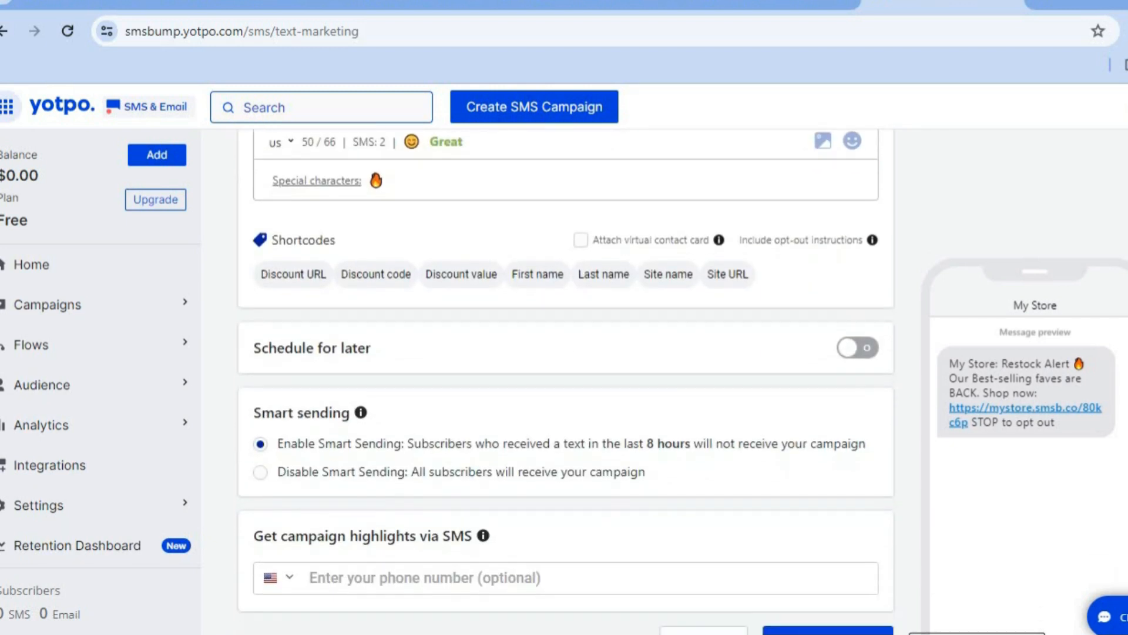
pyautogui.scroll(-2, 566, 382)
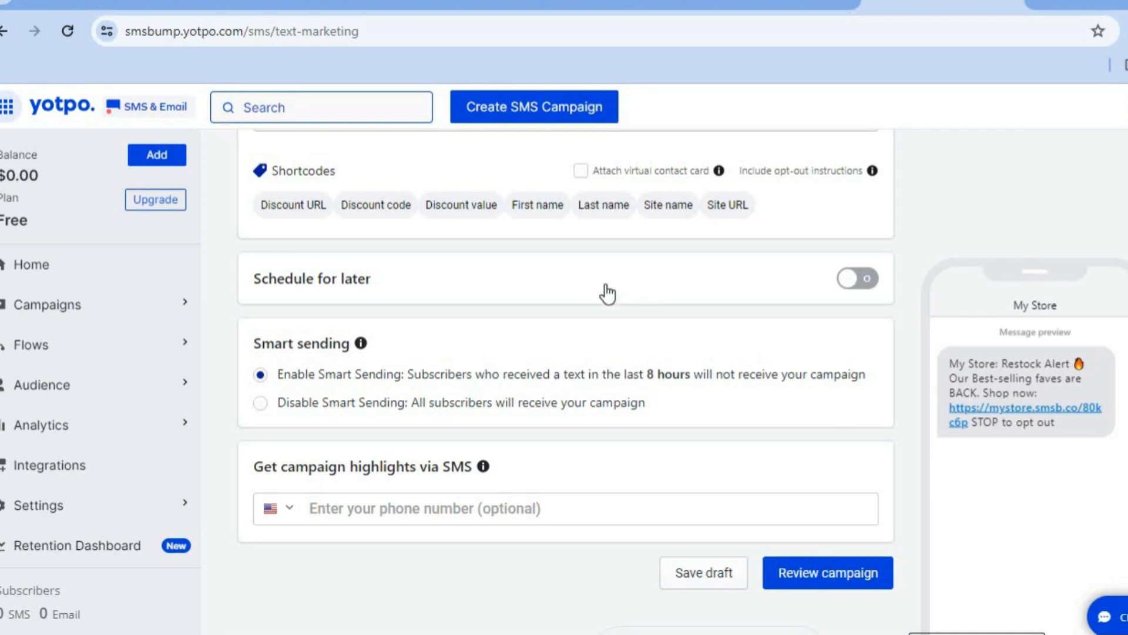
# View the "Schedule for later" date and time options, leave scheduling off, and save the campaign as a draft.
pyautogui.click(848, 288)
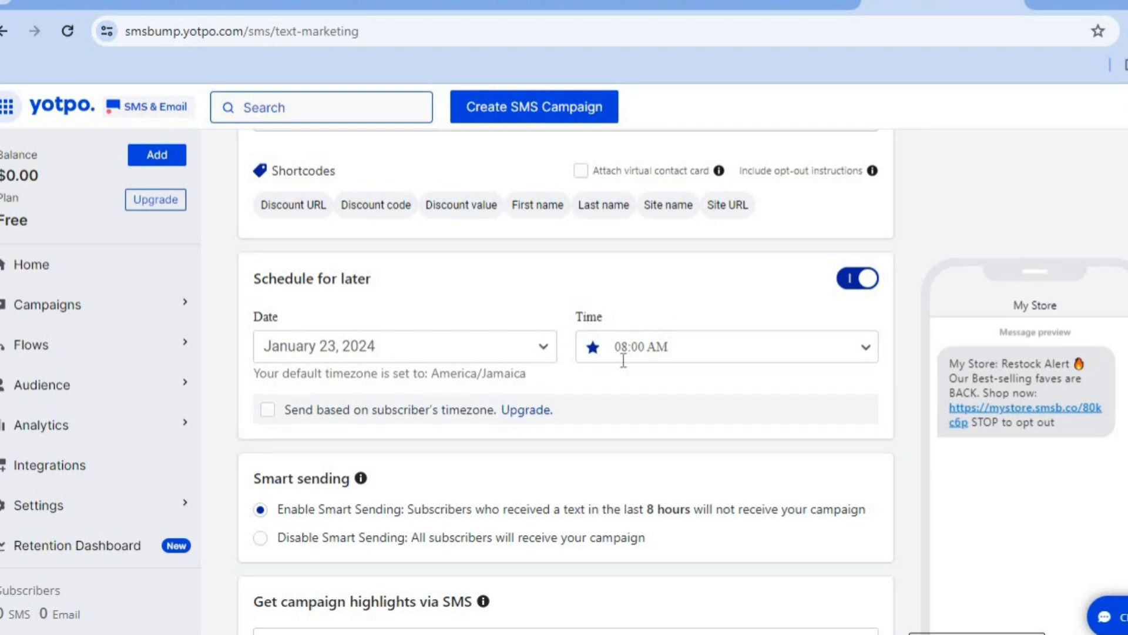
pyautogui.click(849, 279)
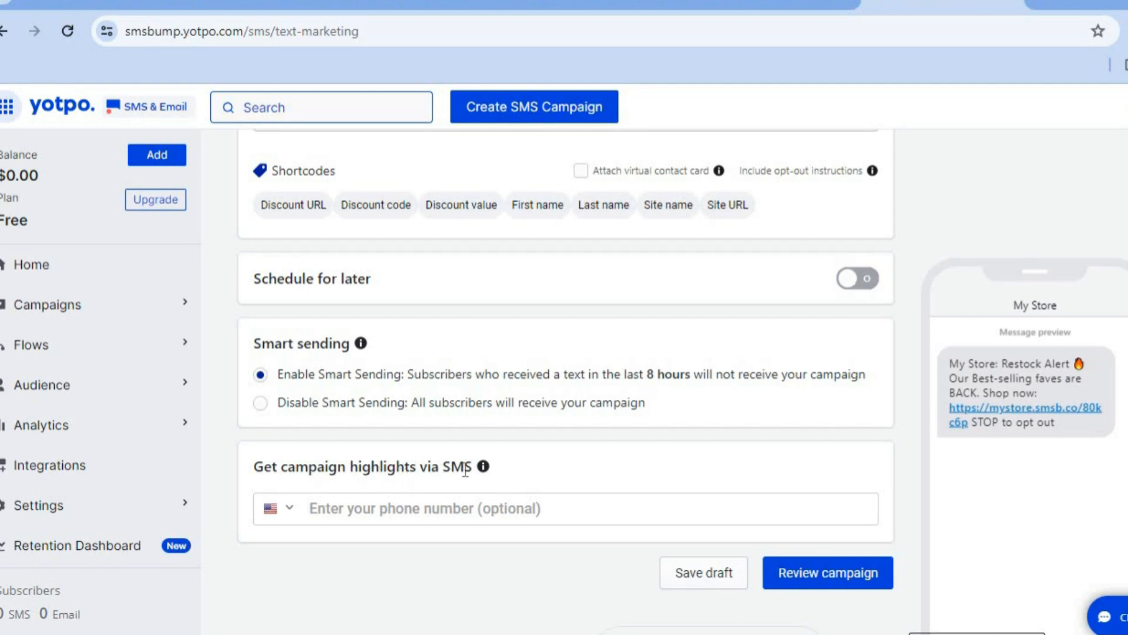
pyautogui.click(409, 513)
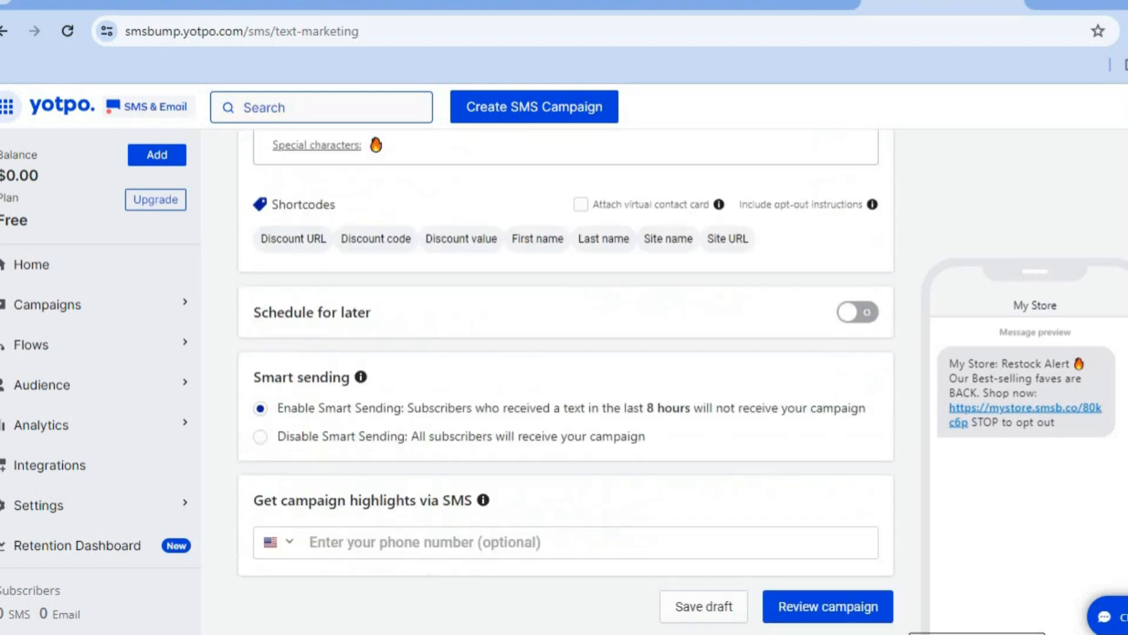
pyautogui.click(703, 465)
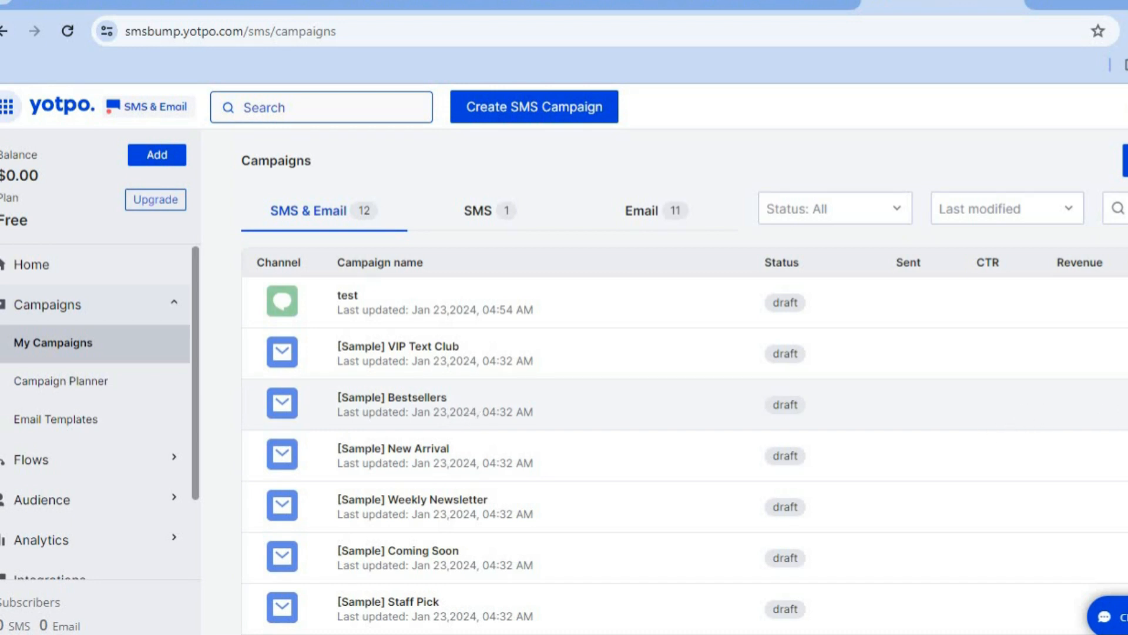
# Open the "[Sample] Bestsellers" email campaign and review its includable audiences, sender details and email design preview.
pyautogui.click(1125, 404)
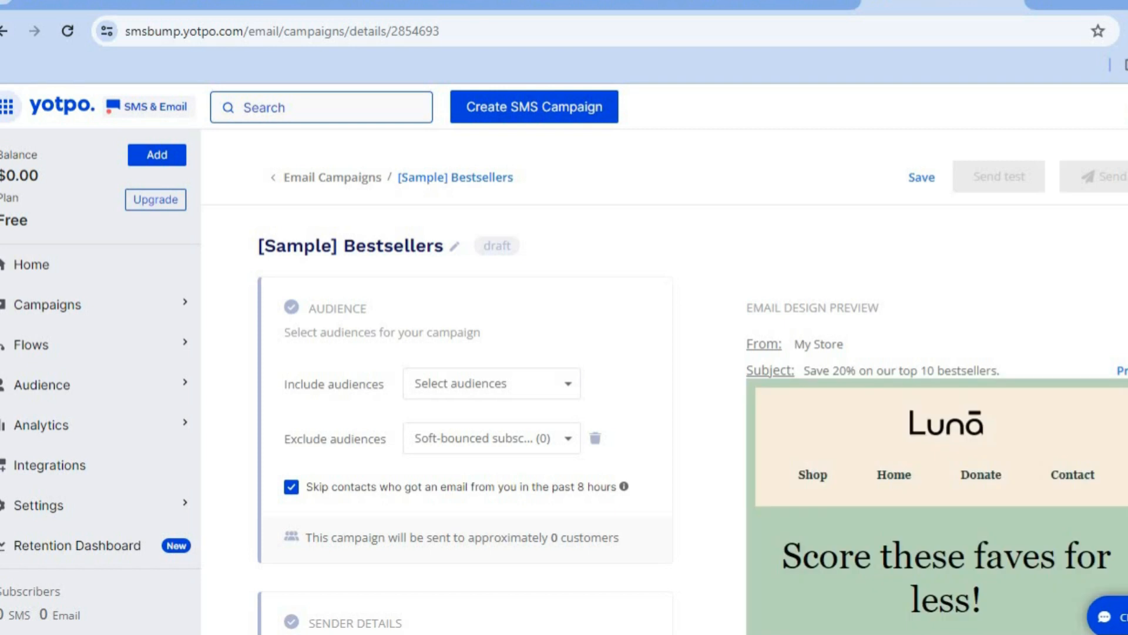
pyautogui.scroll(-2, 693, 430)
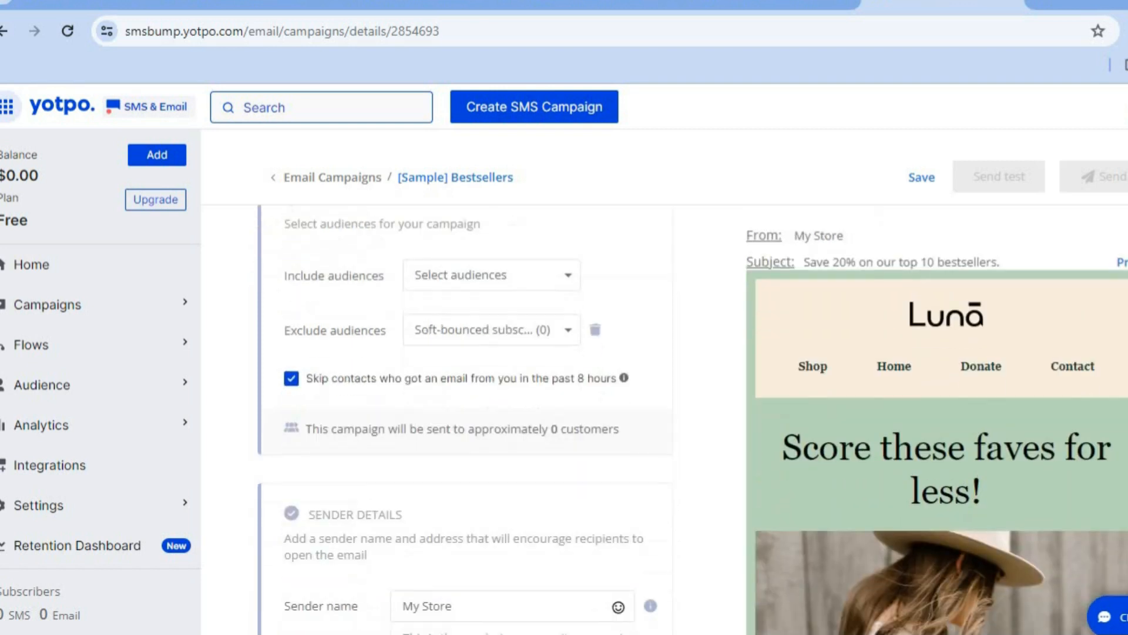
pyautogui.click(573, 288)
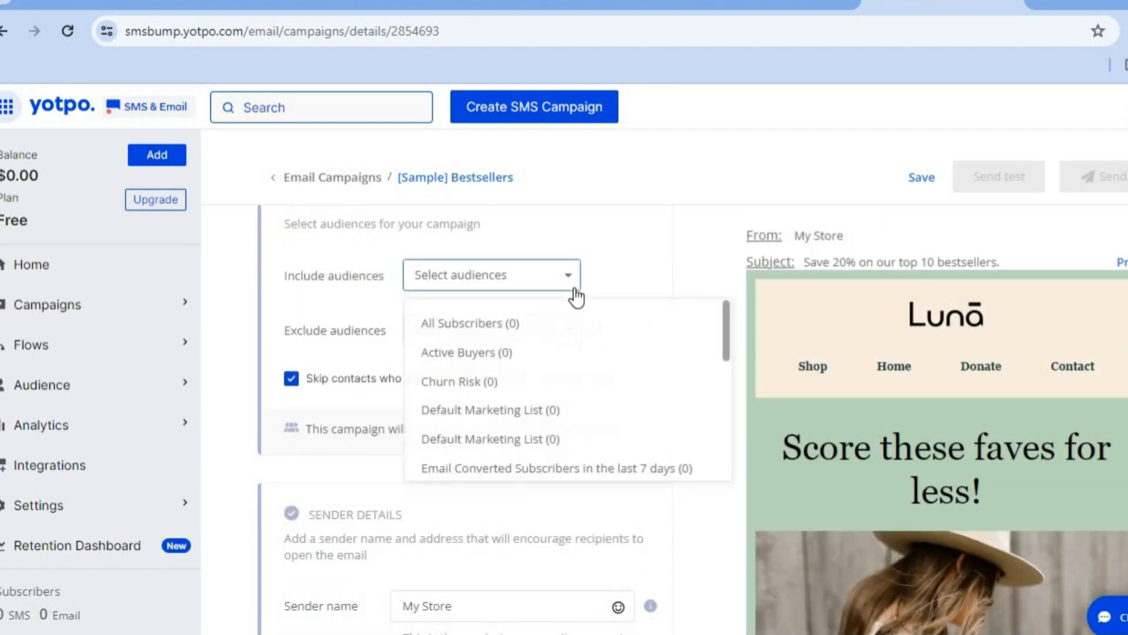
pyautogui.click(575, 295)
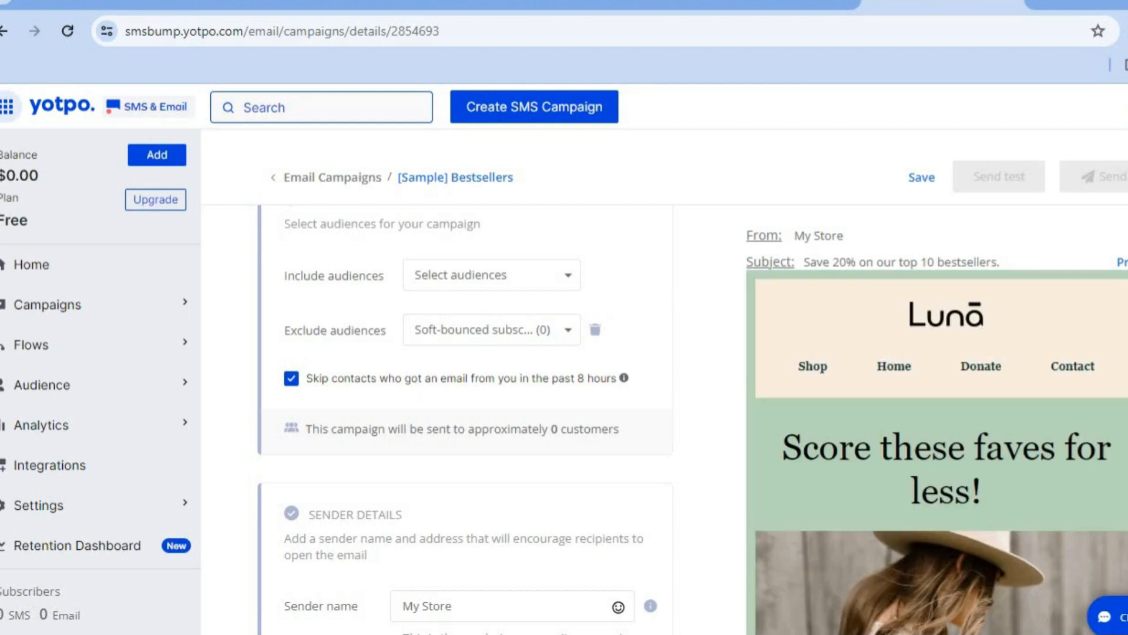
pyautogui.scroll(-7, 465, 412)
pyautogui.scroll(4, 464, 411)
pyautogui.scroll(1, 954, 399)
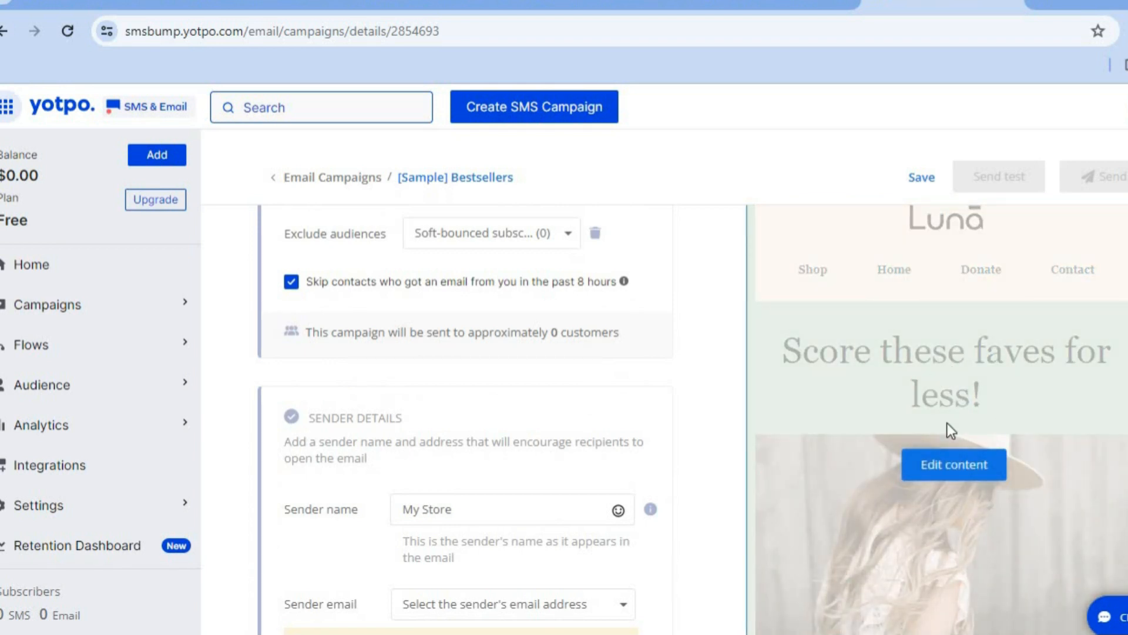
# Open the Bestsellers email's content editor and inspect the settings of the header structure and the "Score these faves for less!" heading.
pyautogui.click(956, 469)
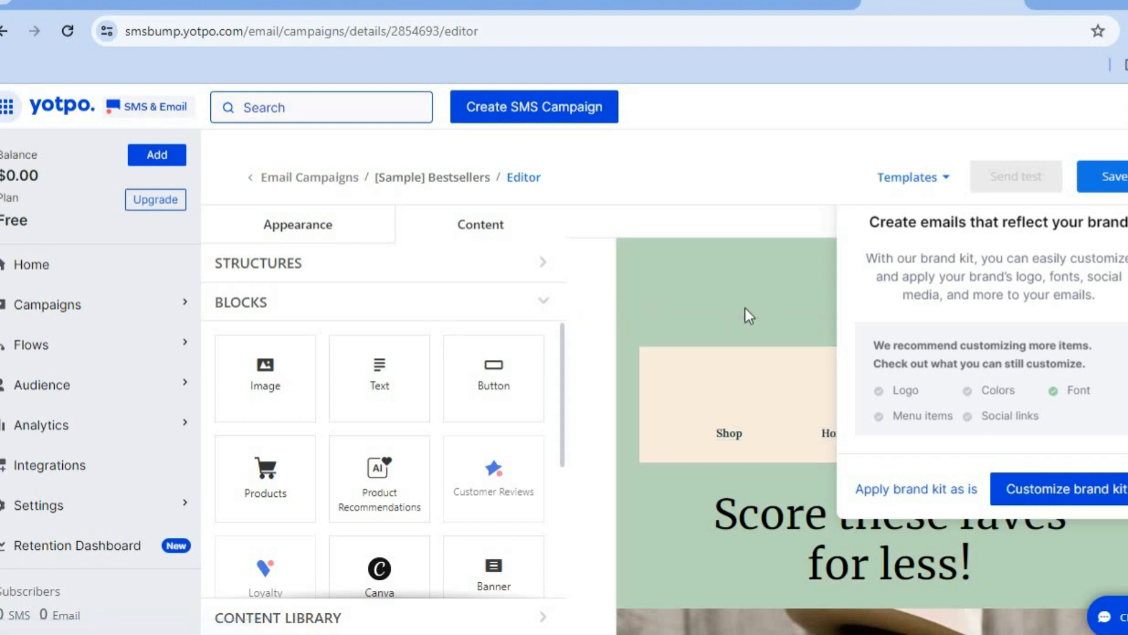
pyautogui.click(733, 365)
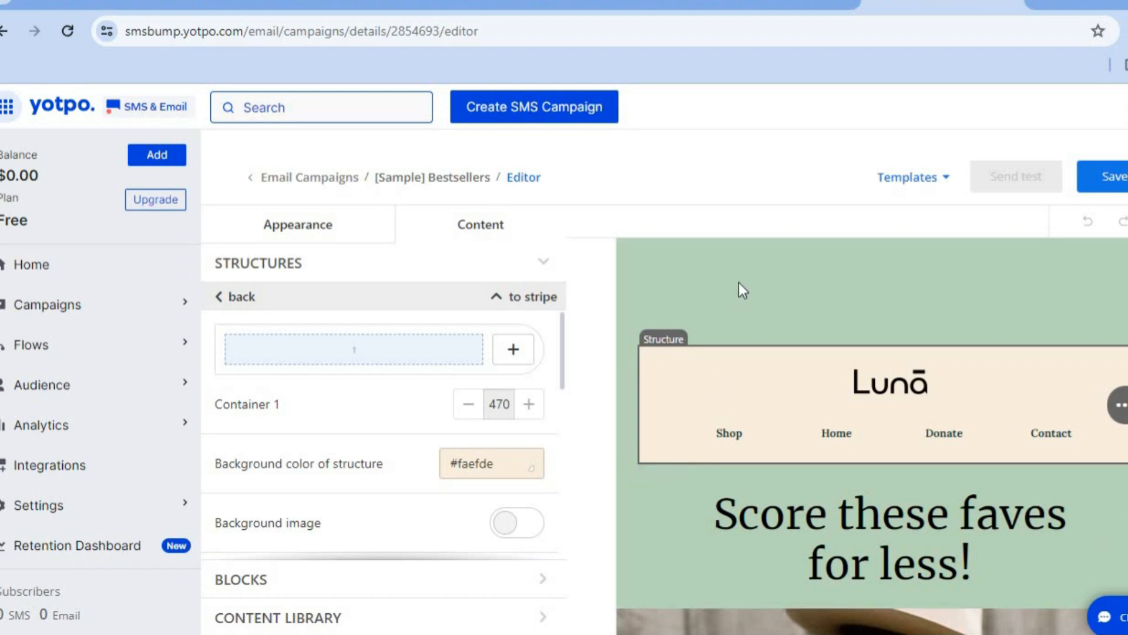
pyautogui.click(764, 521)
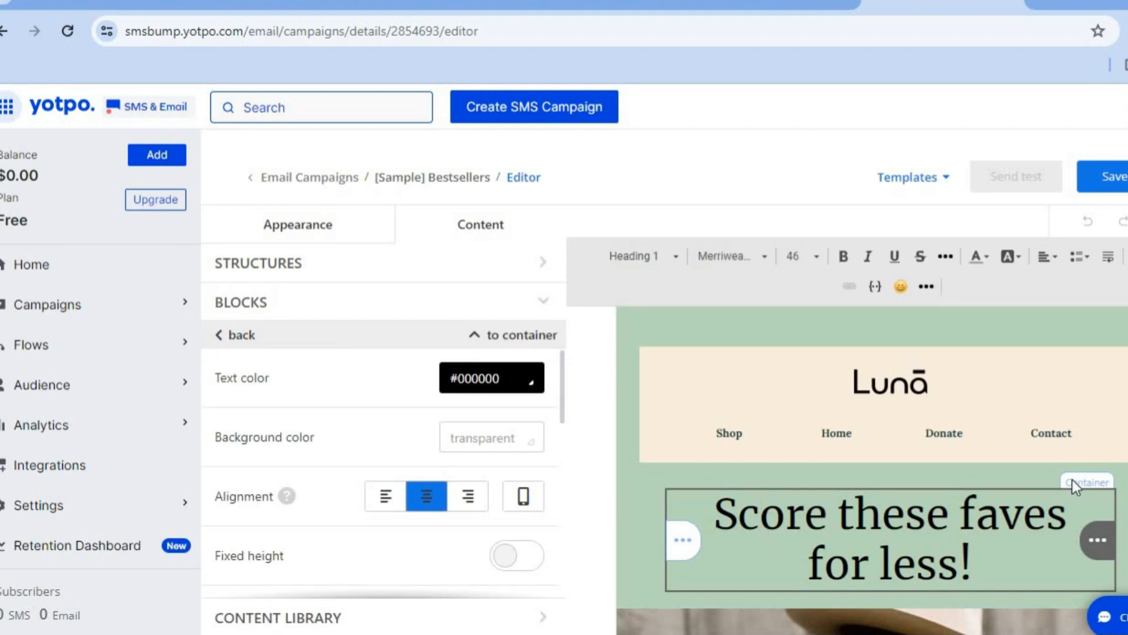
pyautogui.scroll(-5, 610, 446)
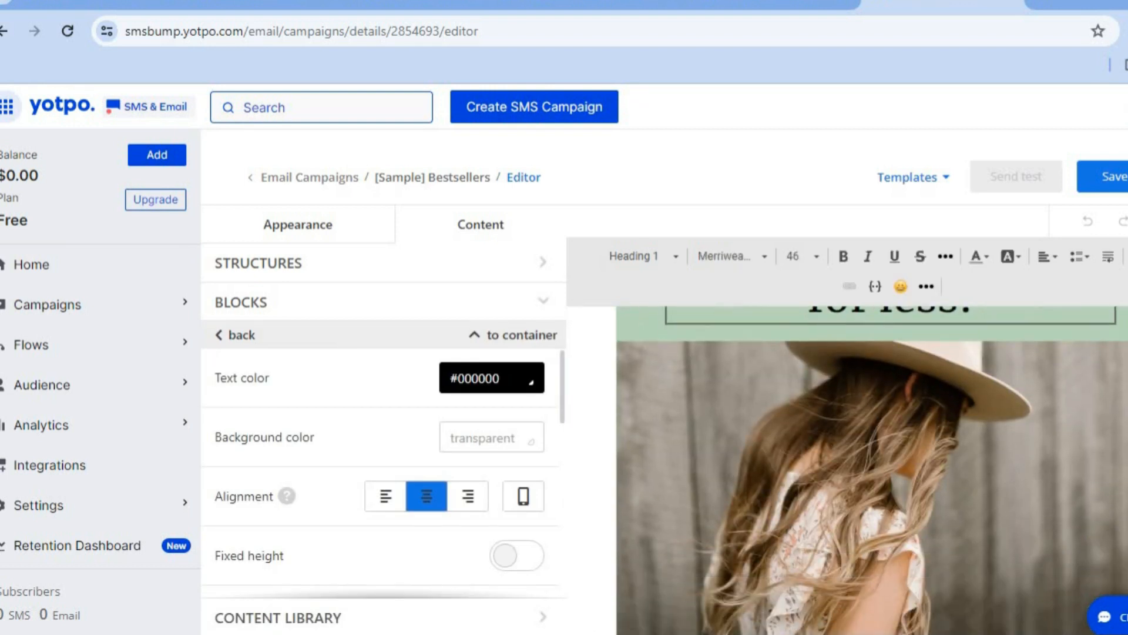
# Review the block settings of the photo below the heading and save the email content.
pyautogui.moveTo(675, 528)
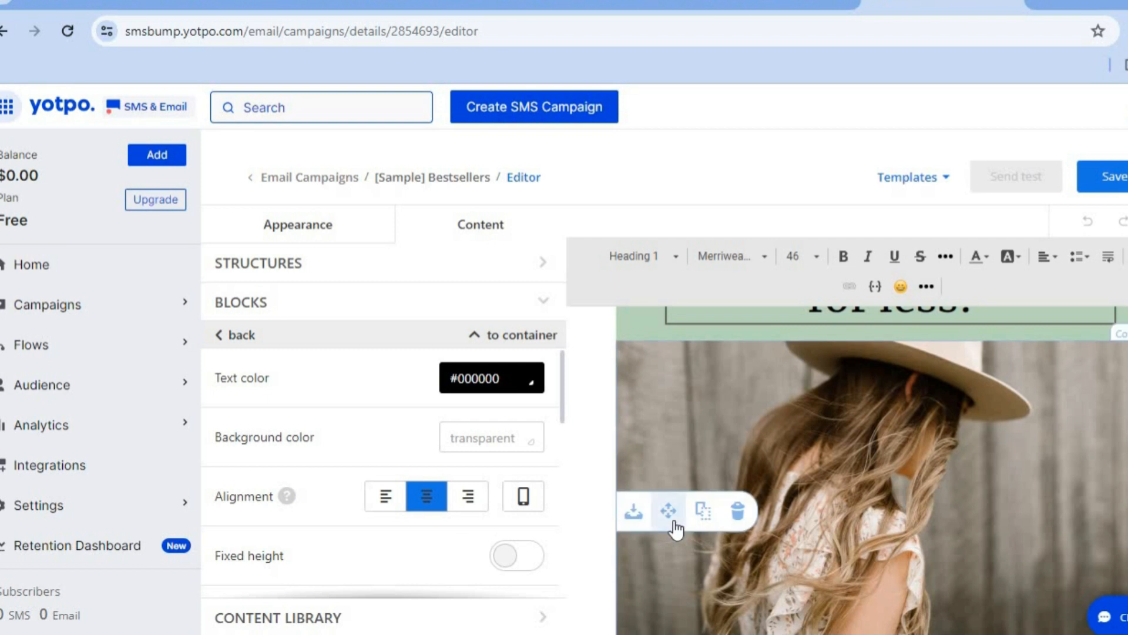
pyautogui.click(824, 489)
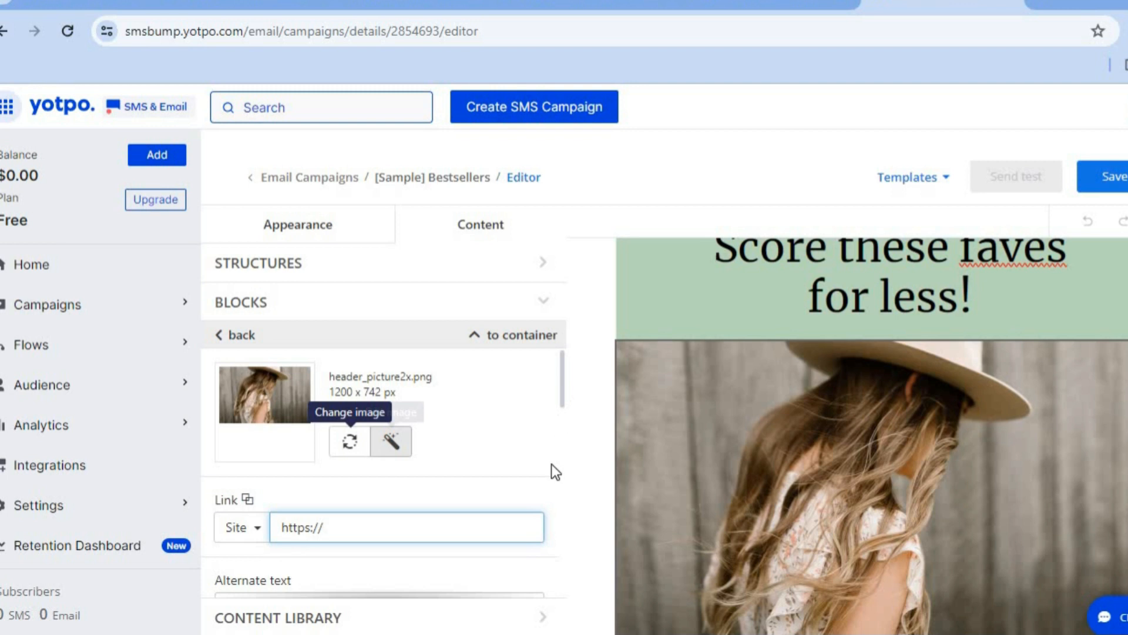
pyautogui.scroll(-3, 551, 463)
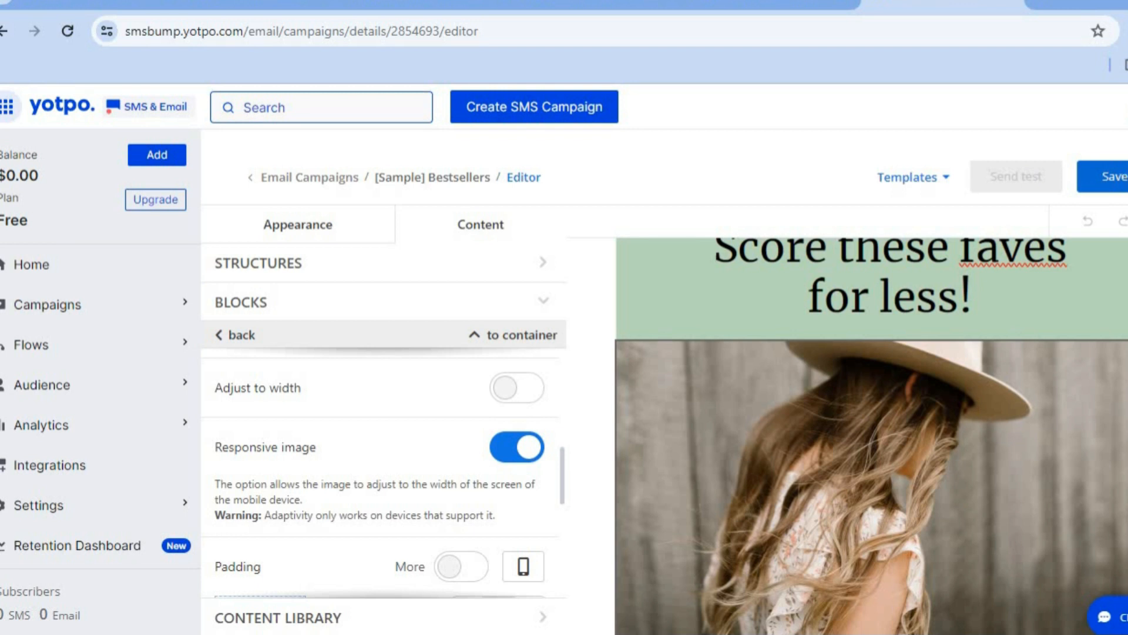
pyautogui.click(1123, 185)
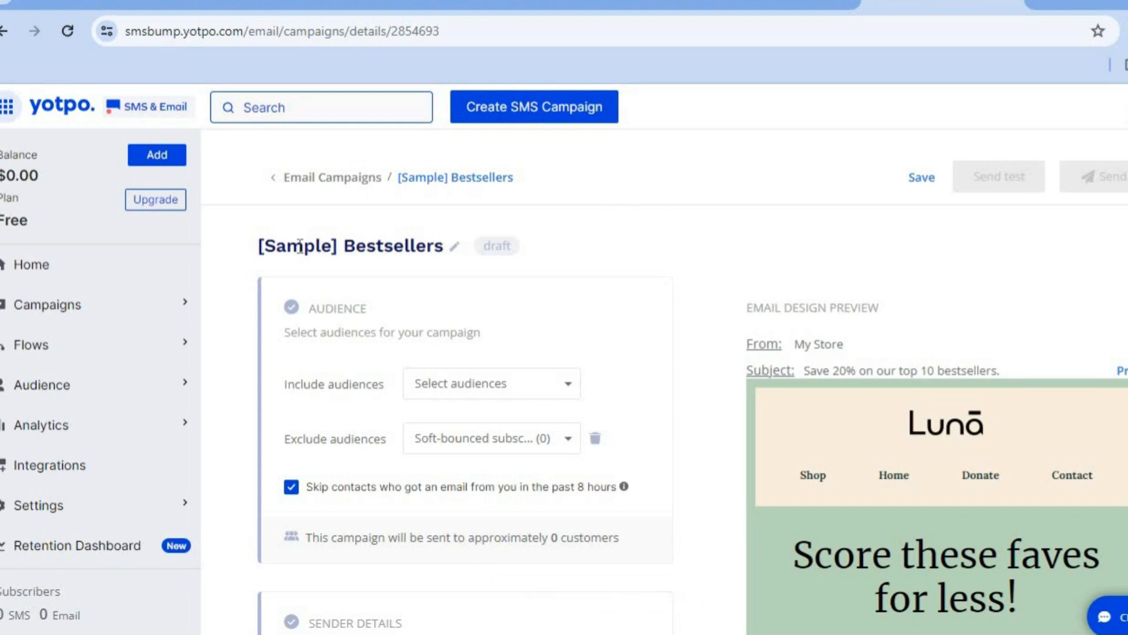
# Browse the featured and available app integrations.
pyautogui.click(111, 473)
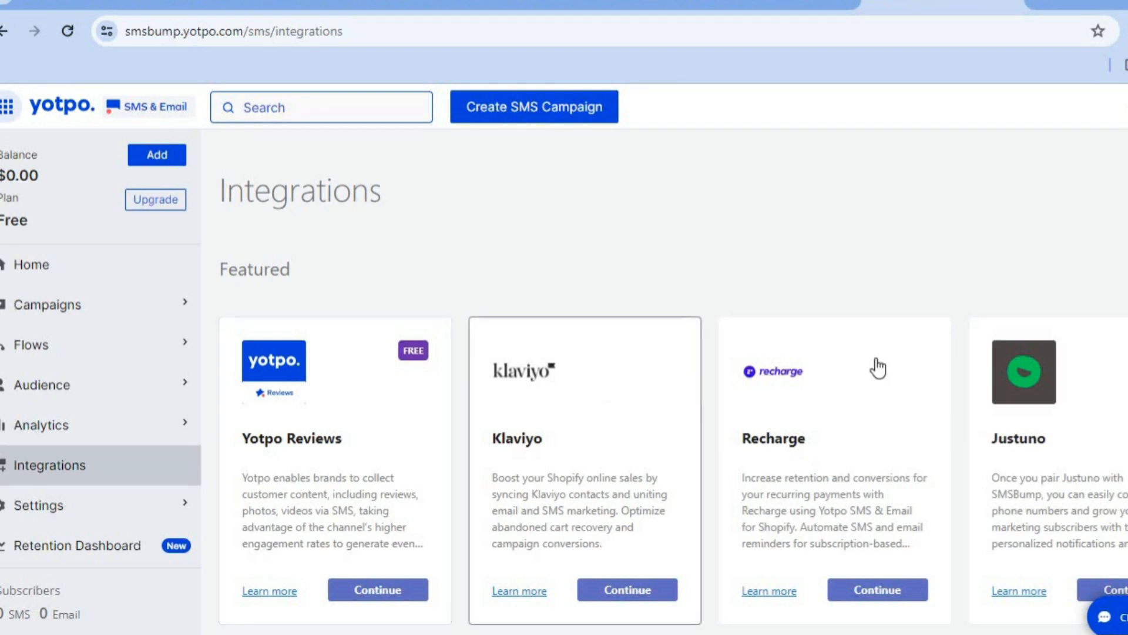
pyautogui.scroll(-3, 1123, 409)
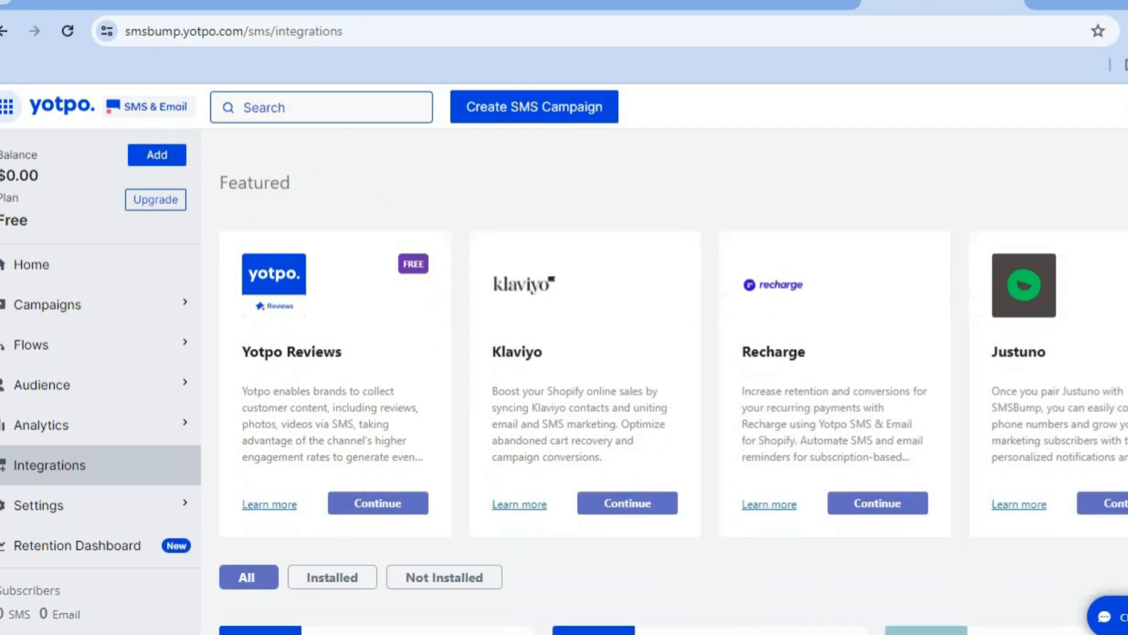
pyautogui.scroll(-1, 664, 382)
pyautogui.scroll(1, 664, 382)
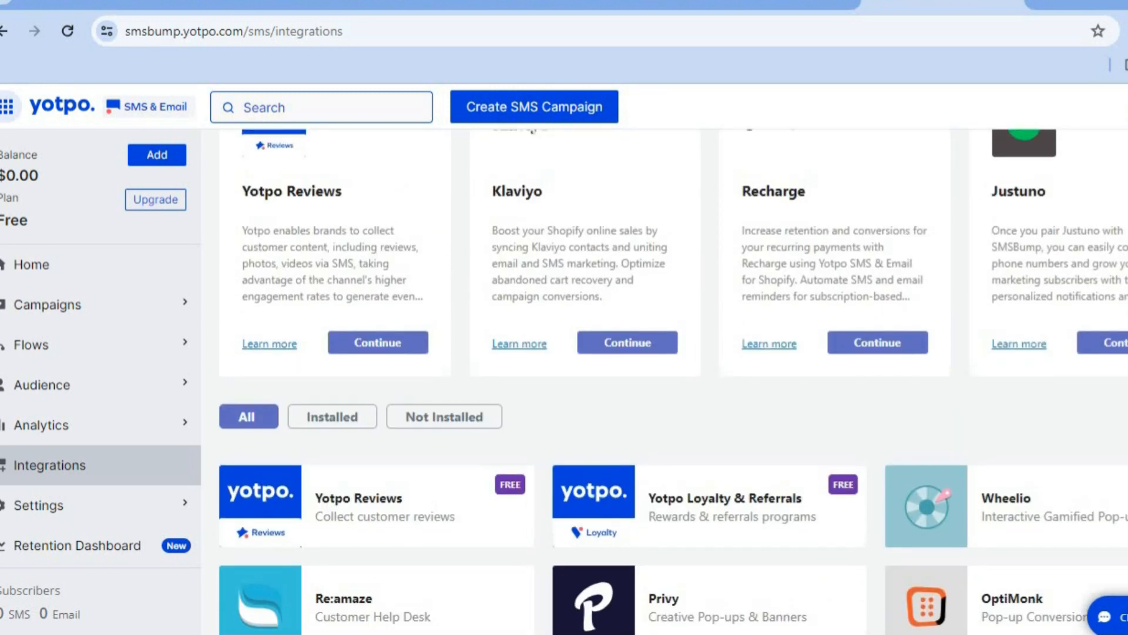
pyautogui.scroll(-10, 674, 382)
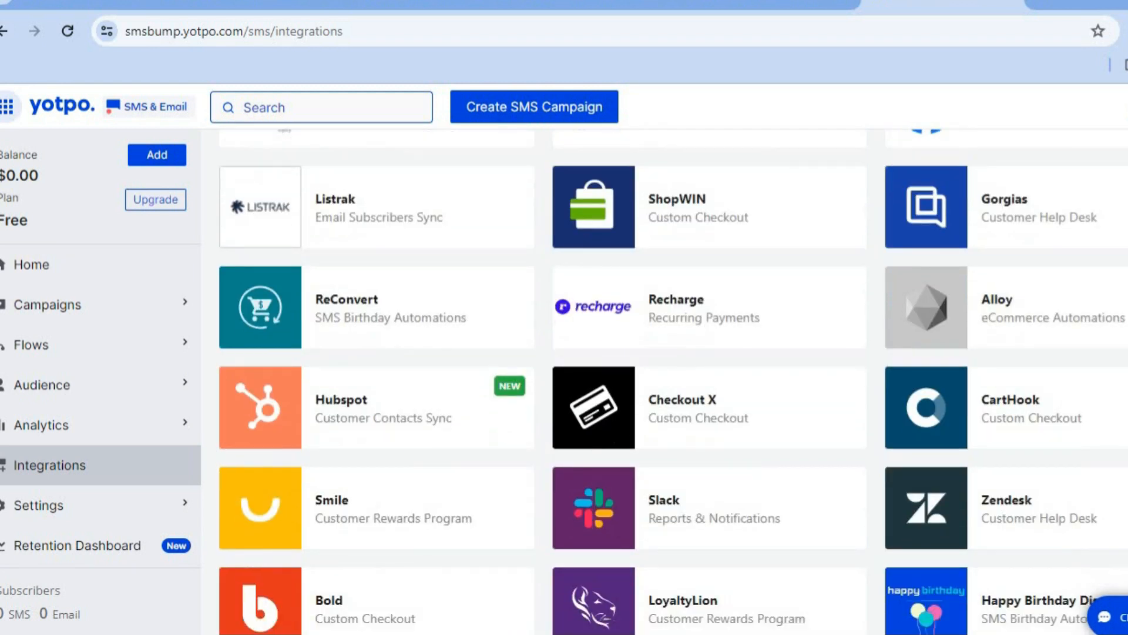
pyautogui.scroll(10, 673, 382)
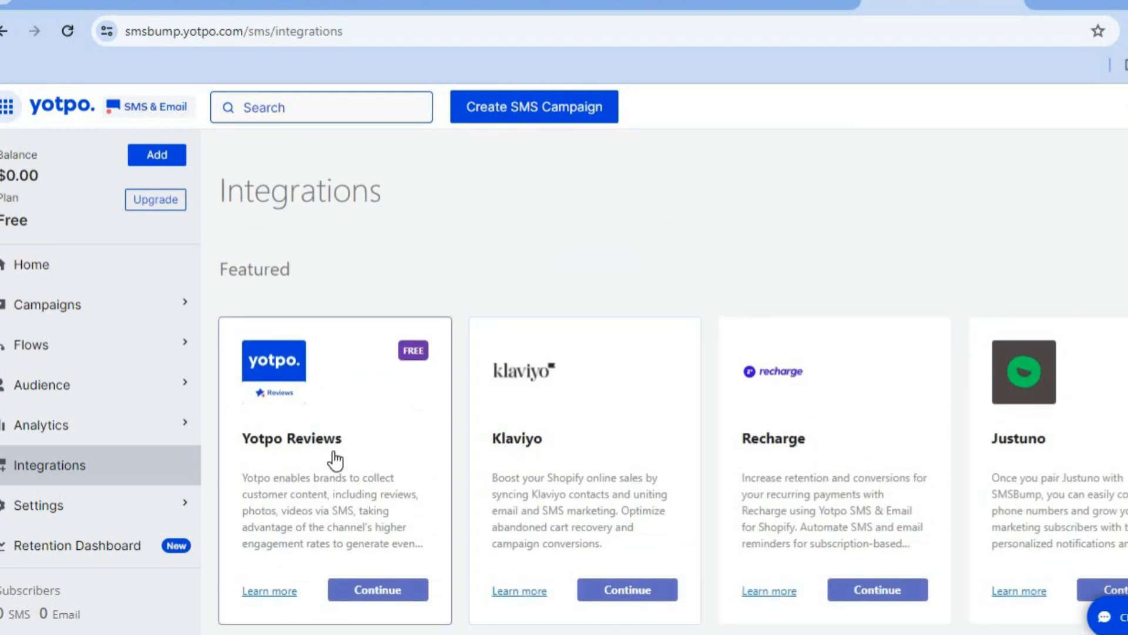
# Examine the general settings, including the global sending numbers for each supported country and the other settings categories.
pyautogui.click(140, 522)
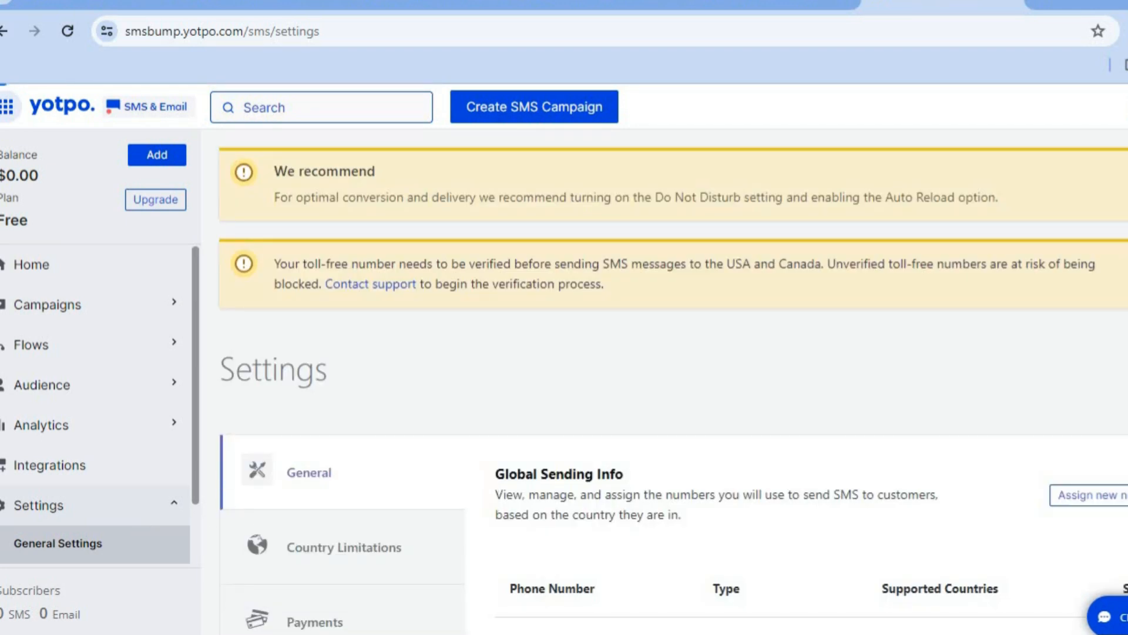
pyautogui.scroll(-1, 664, 382)
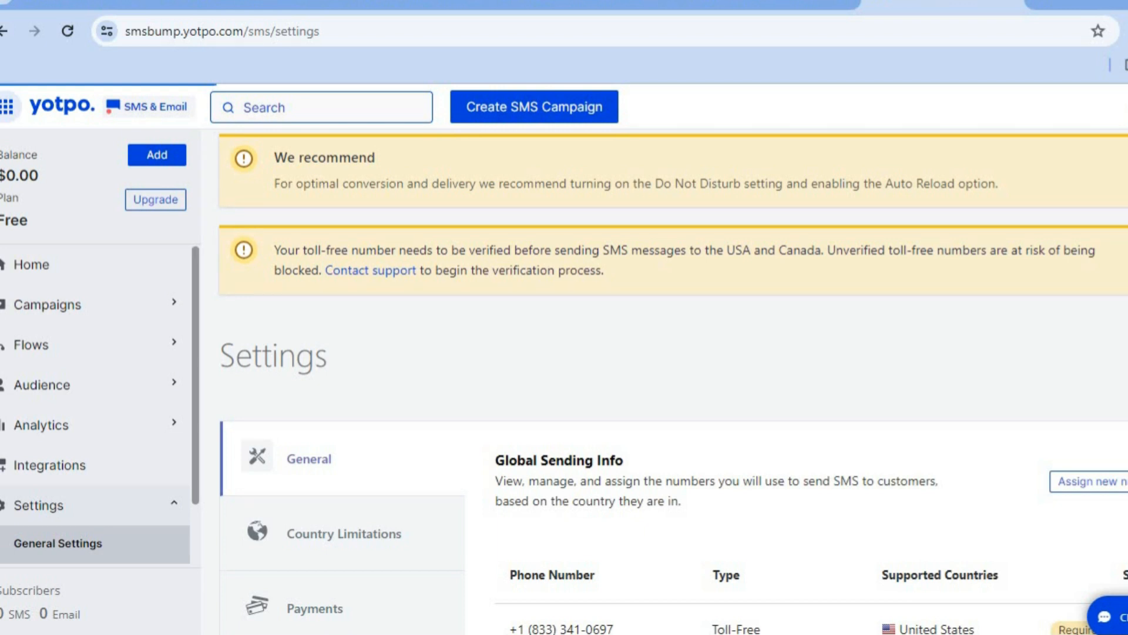
pyautogui.scroll(-8, 674, 382)
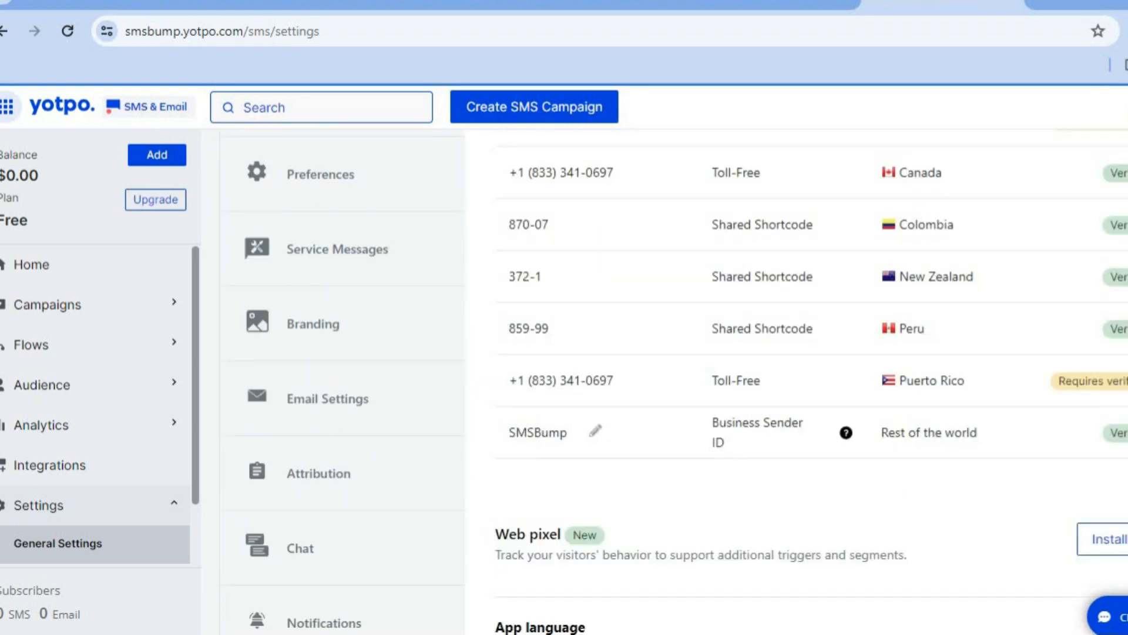
pyautogui.scroll(2, 674, 382)
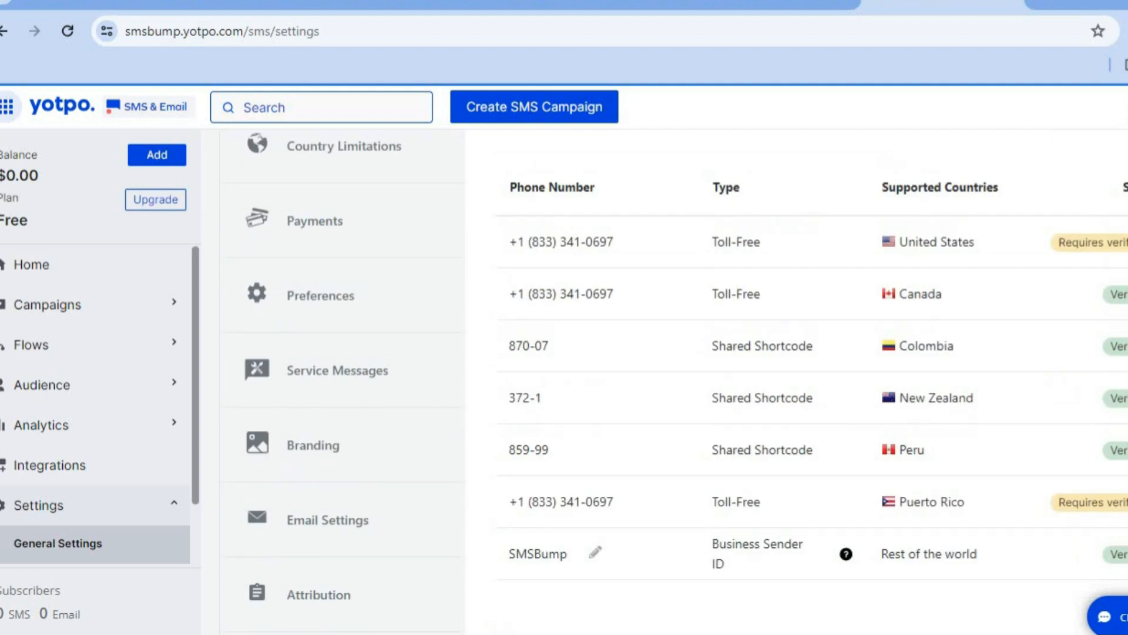
pyautogui.scroll(1, 673, 382)
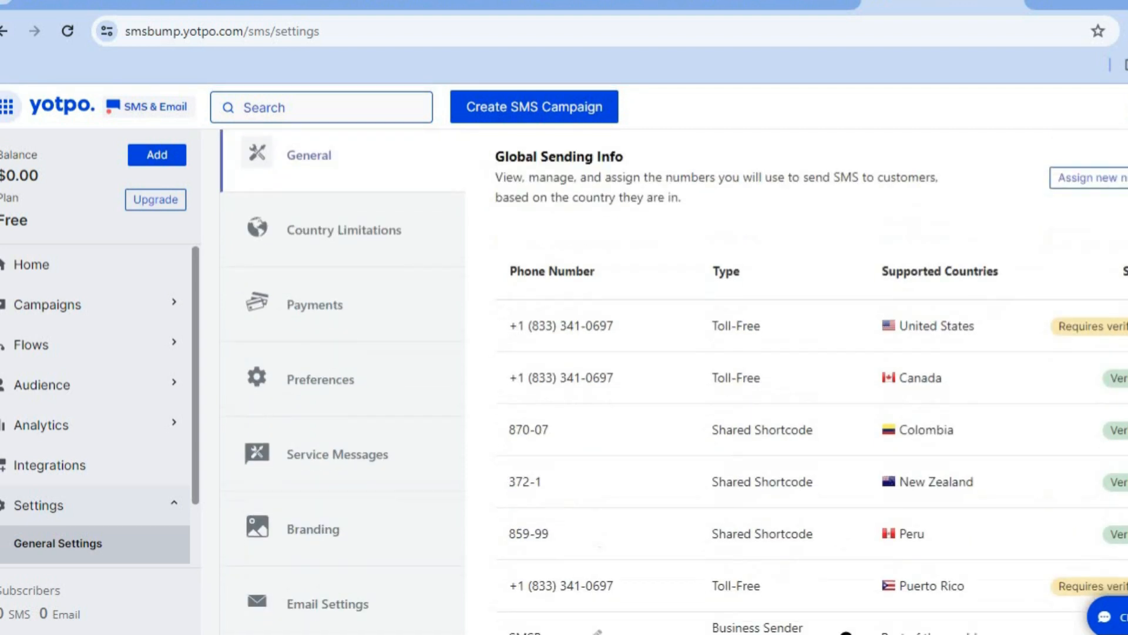
pyautogui.scroll(5, 674, 382)
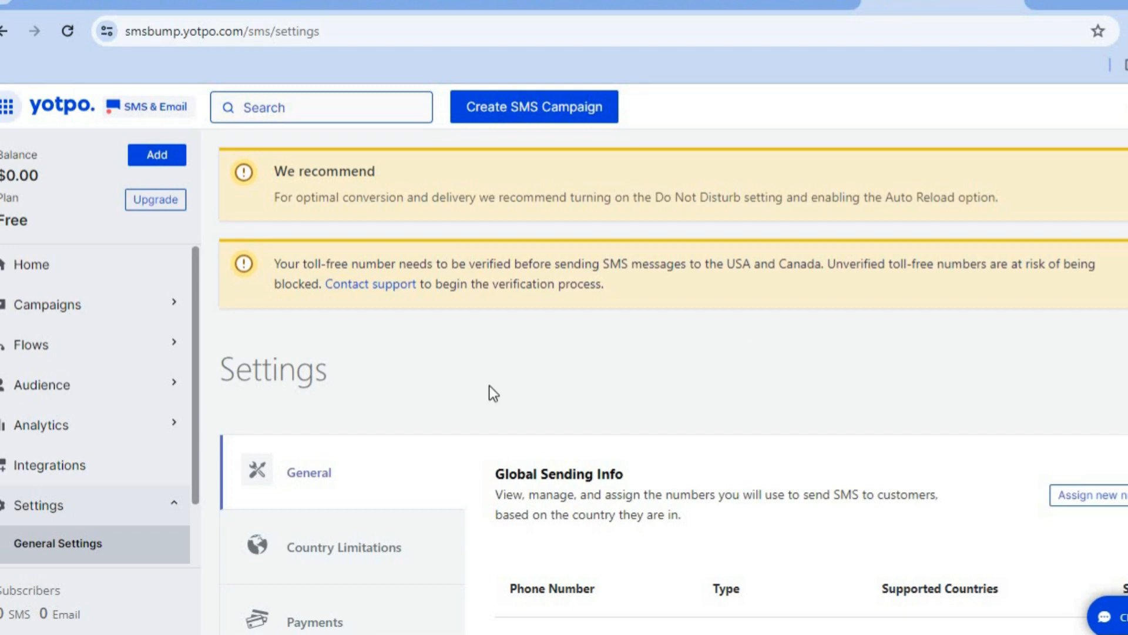
# Open the analytics overview.
pyautogui.click(138, 440)
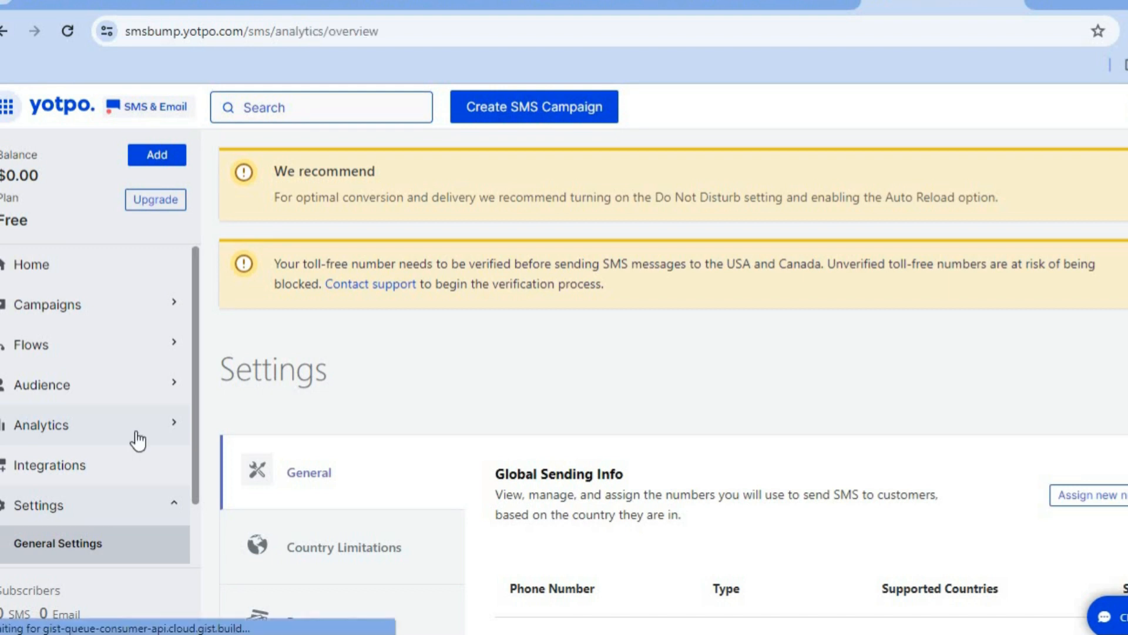